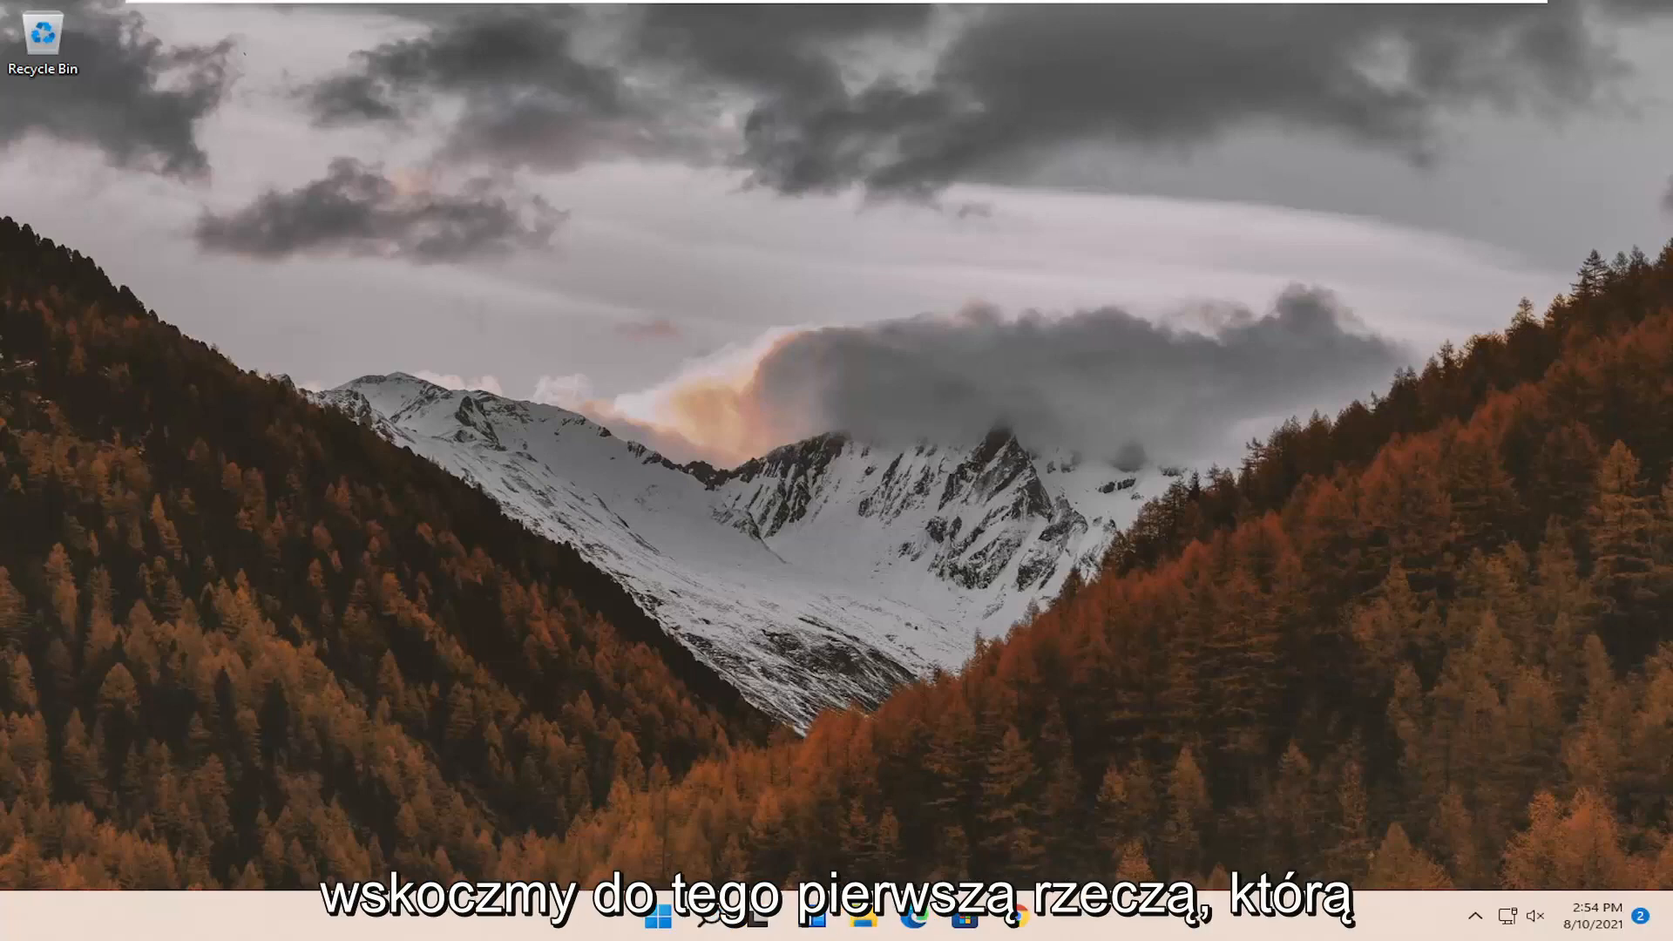
Step: Find 'Adjust the appearance and performance of Windows' via search and choose Adjust for best appearance
{"action": "left_click", "coordinate": [706, 919]}
{"action": "type", "text": "adjust"}
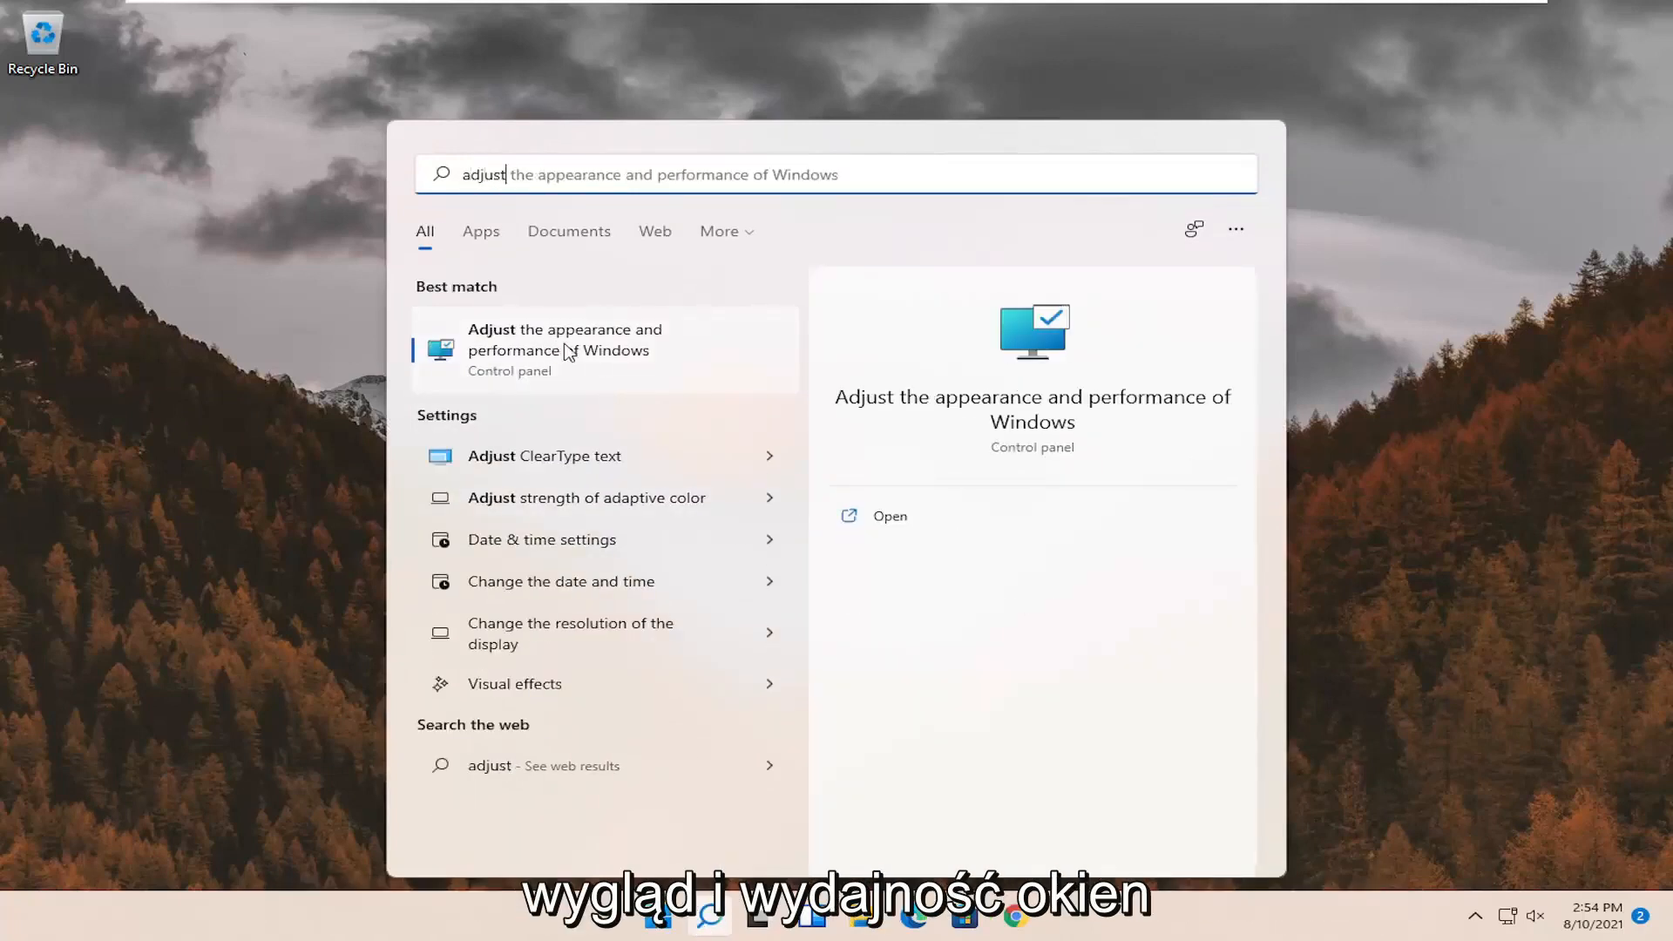
{"action": "left_click", "coordinate": [570, 350]}
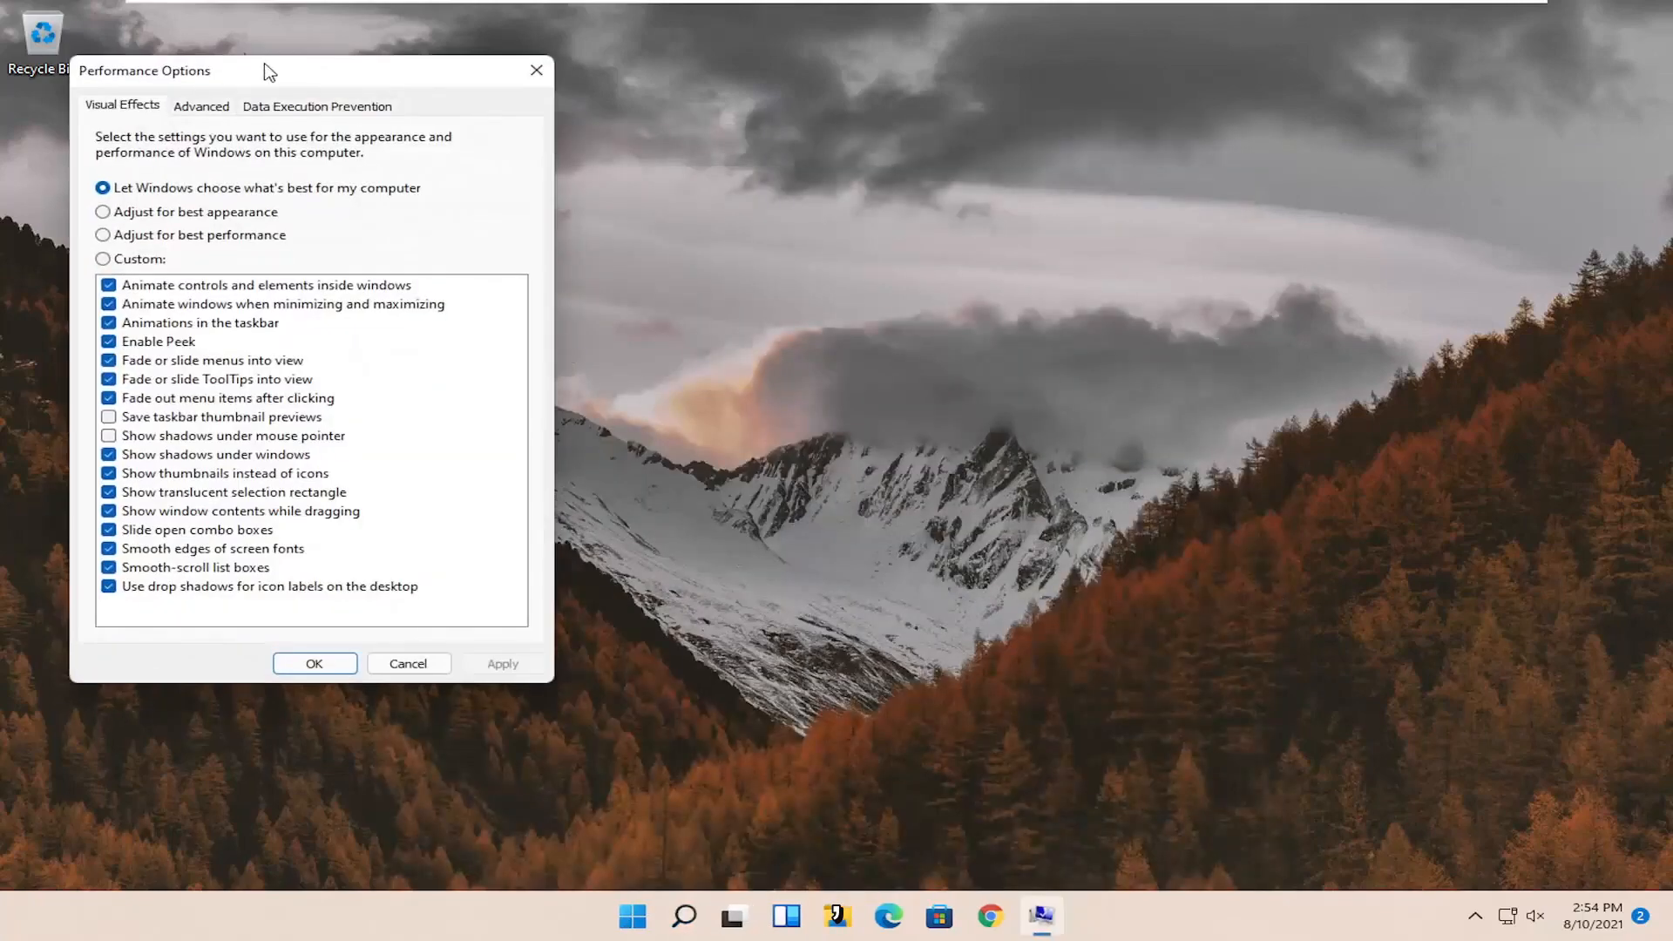
{"action": "left_click_drag", "start_coordinate": [270, 67], "coordinate": [620, 157]}
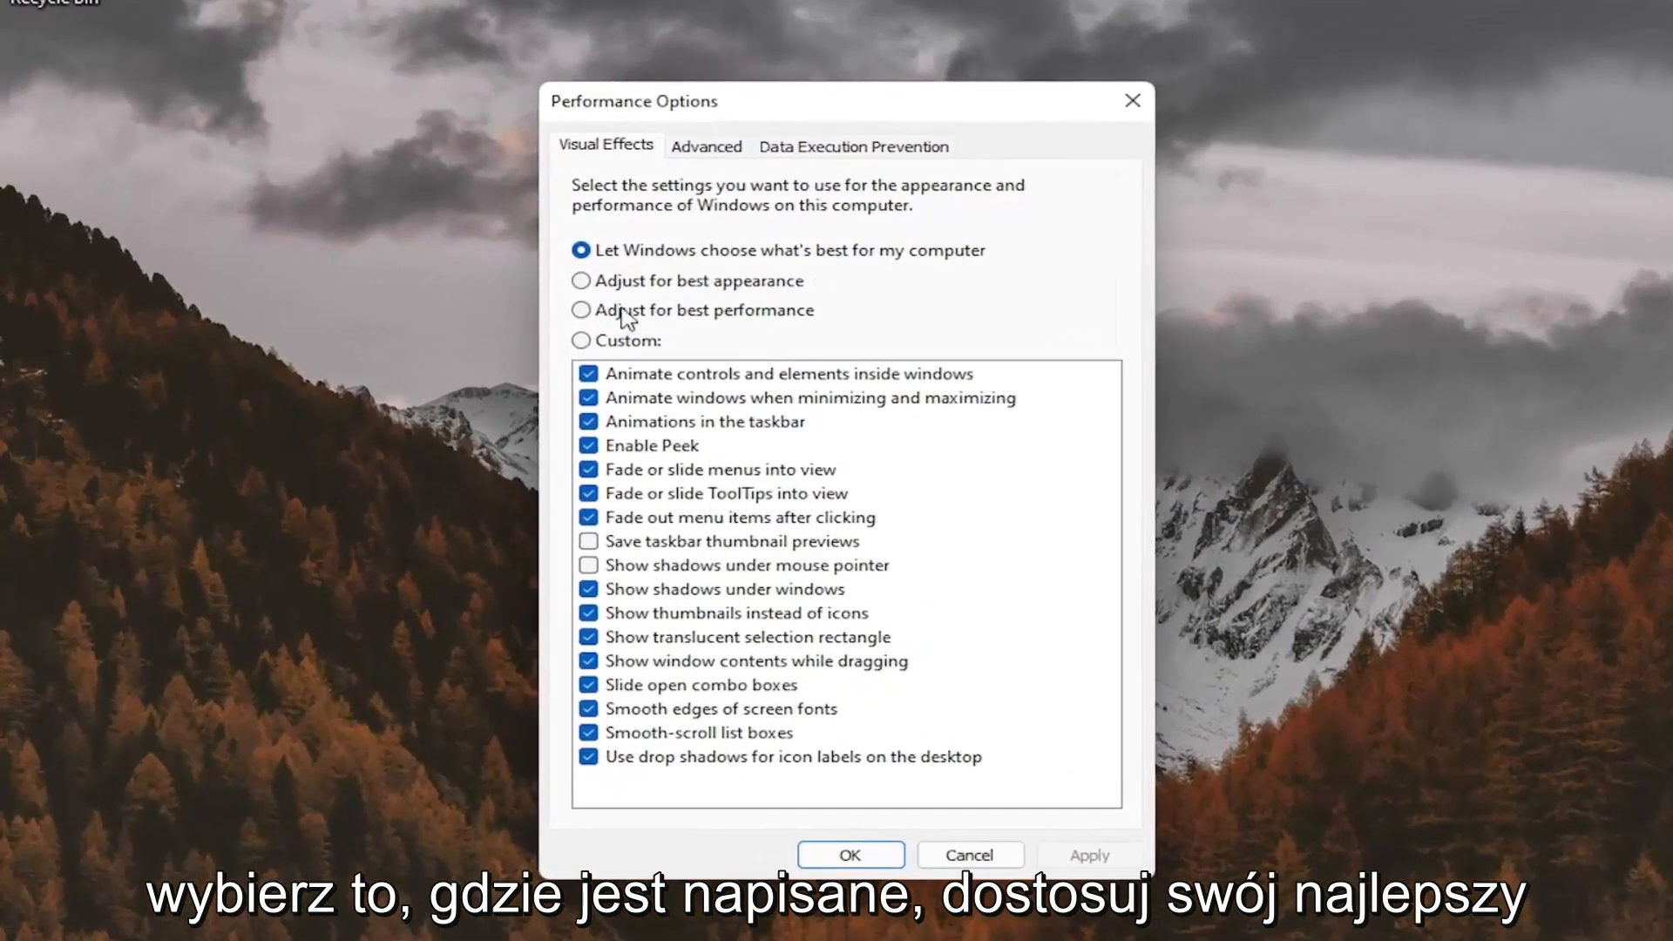
{"action": "left_click", "coordinate": [582, 280]}
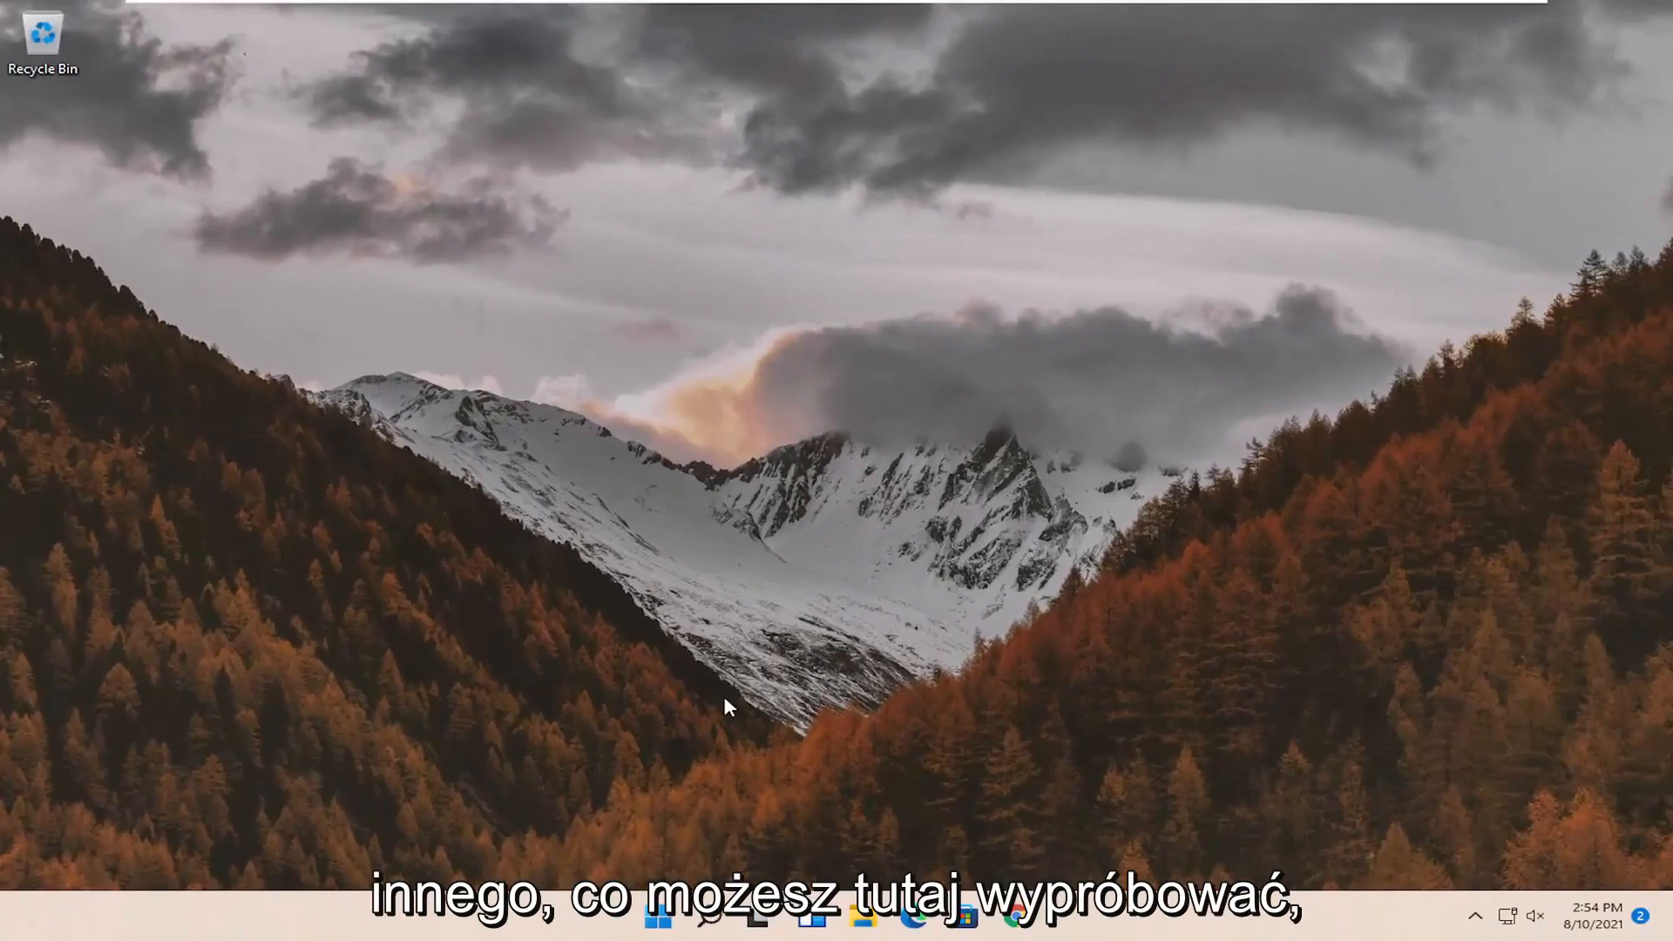
Step: Launch Registry Editor as administrator from search and approve the UAC prompt
{"action": "left_click", "coordinate": [710, 920]}
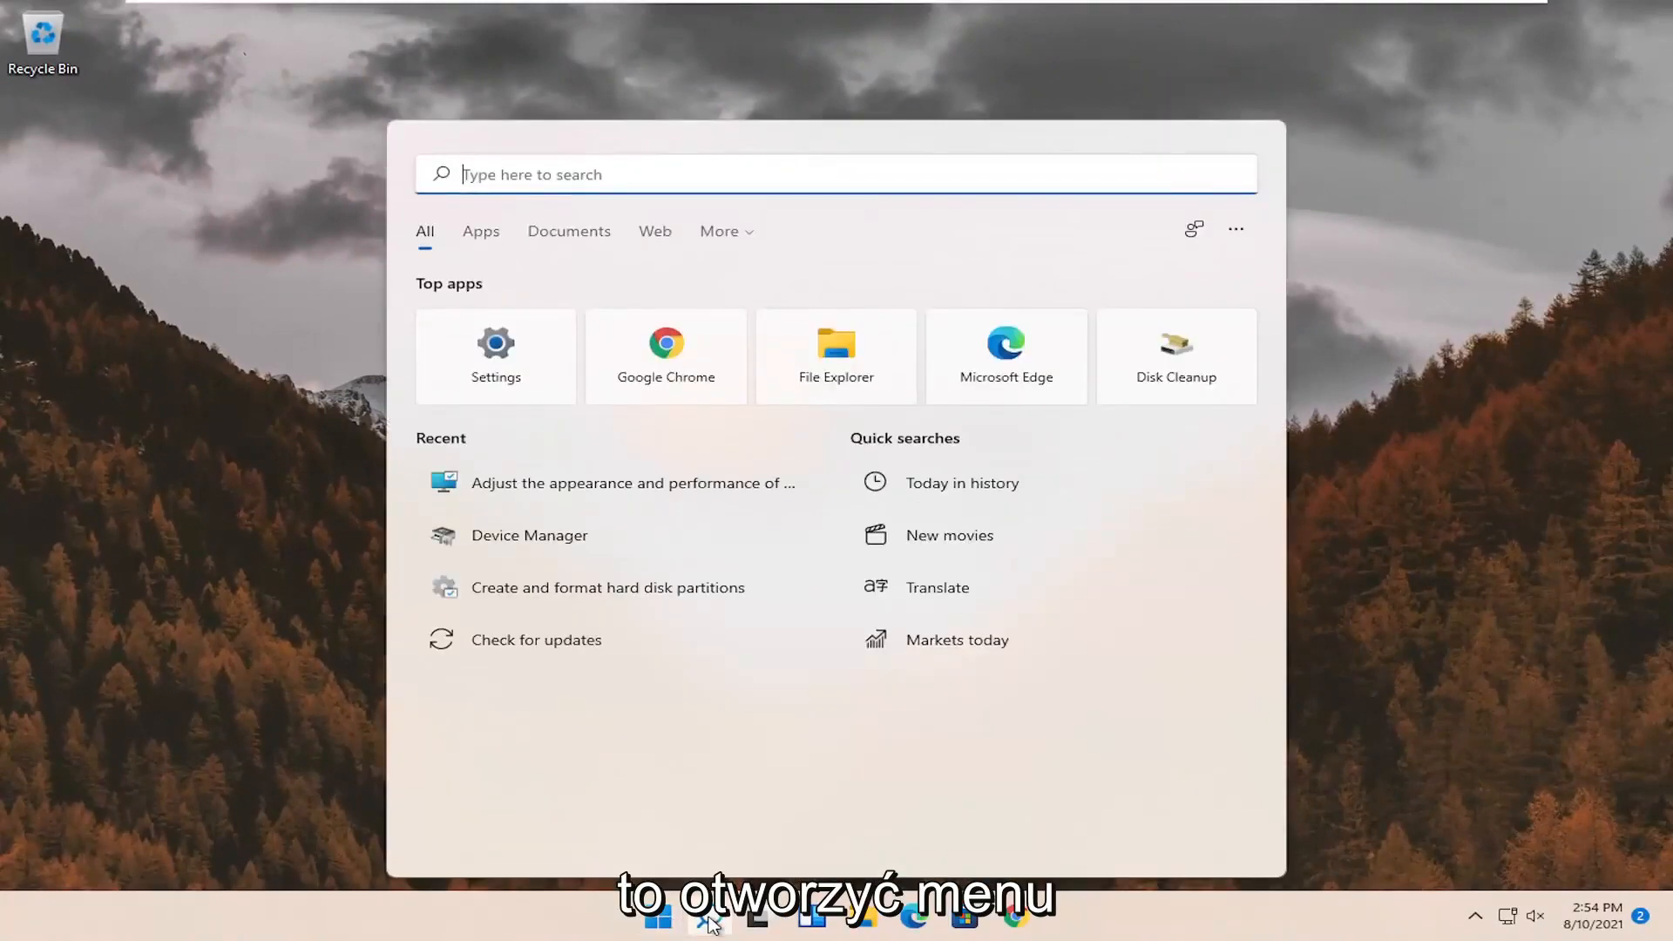
{"action": "type", "text": "regedit"}
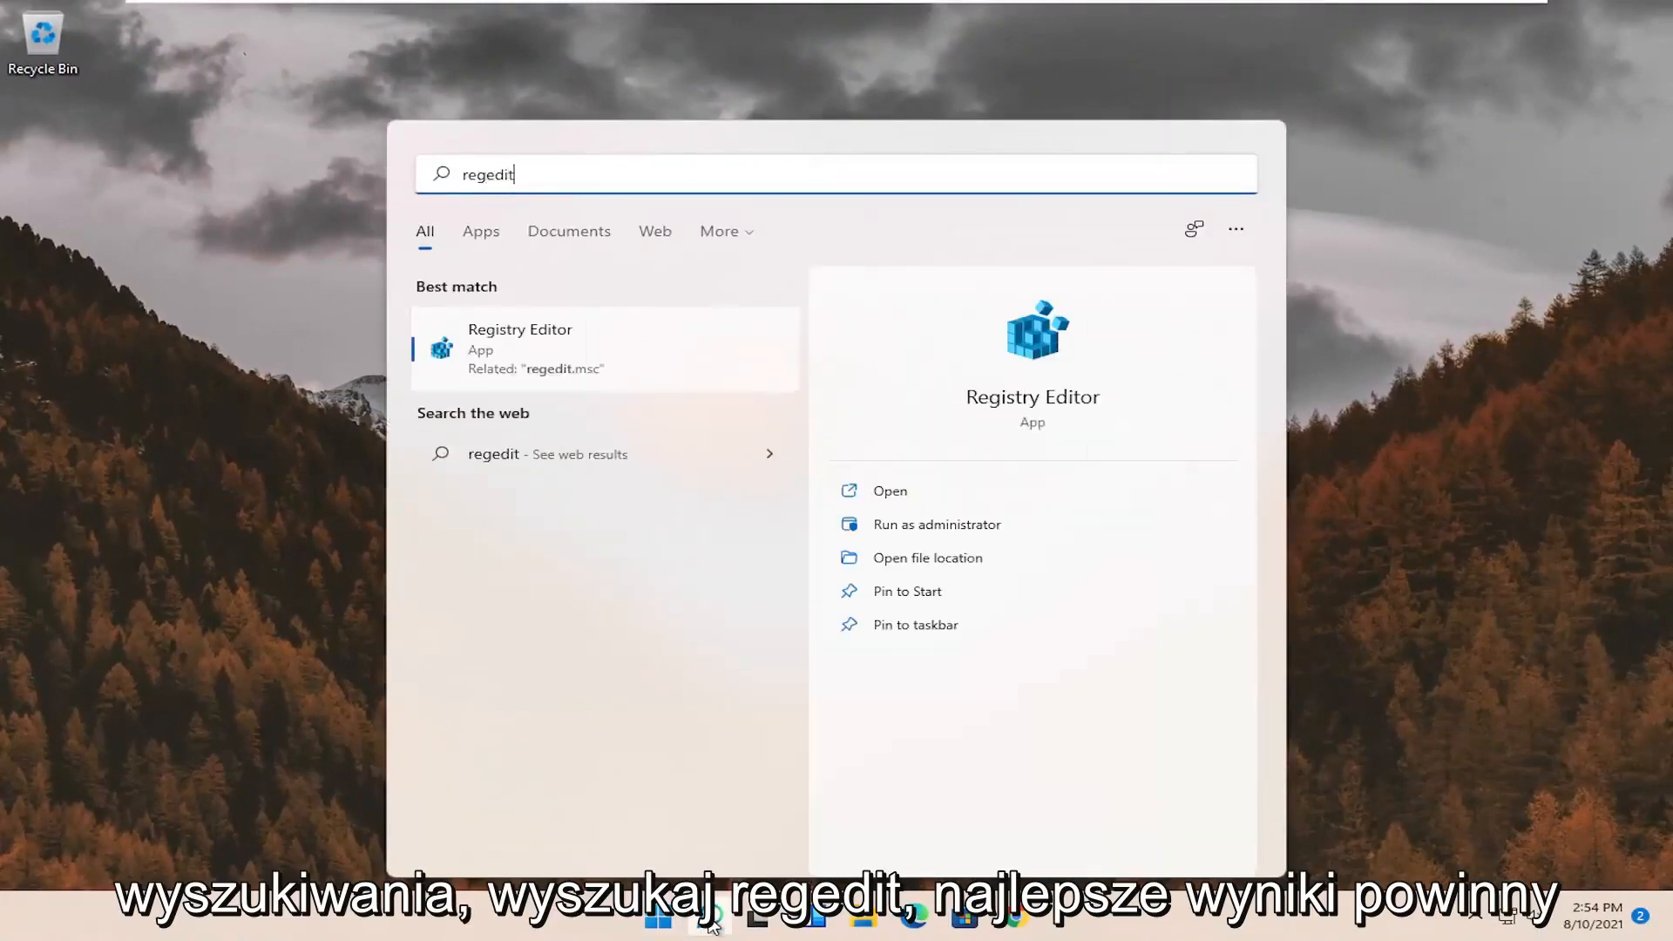
{"action": "right_click", "coordinate": [516, 352]}
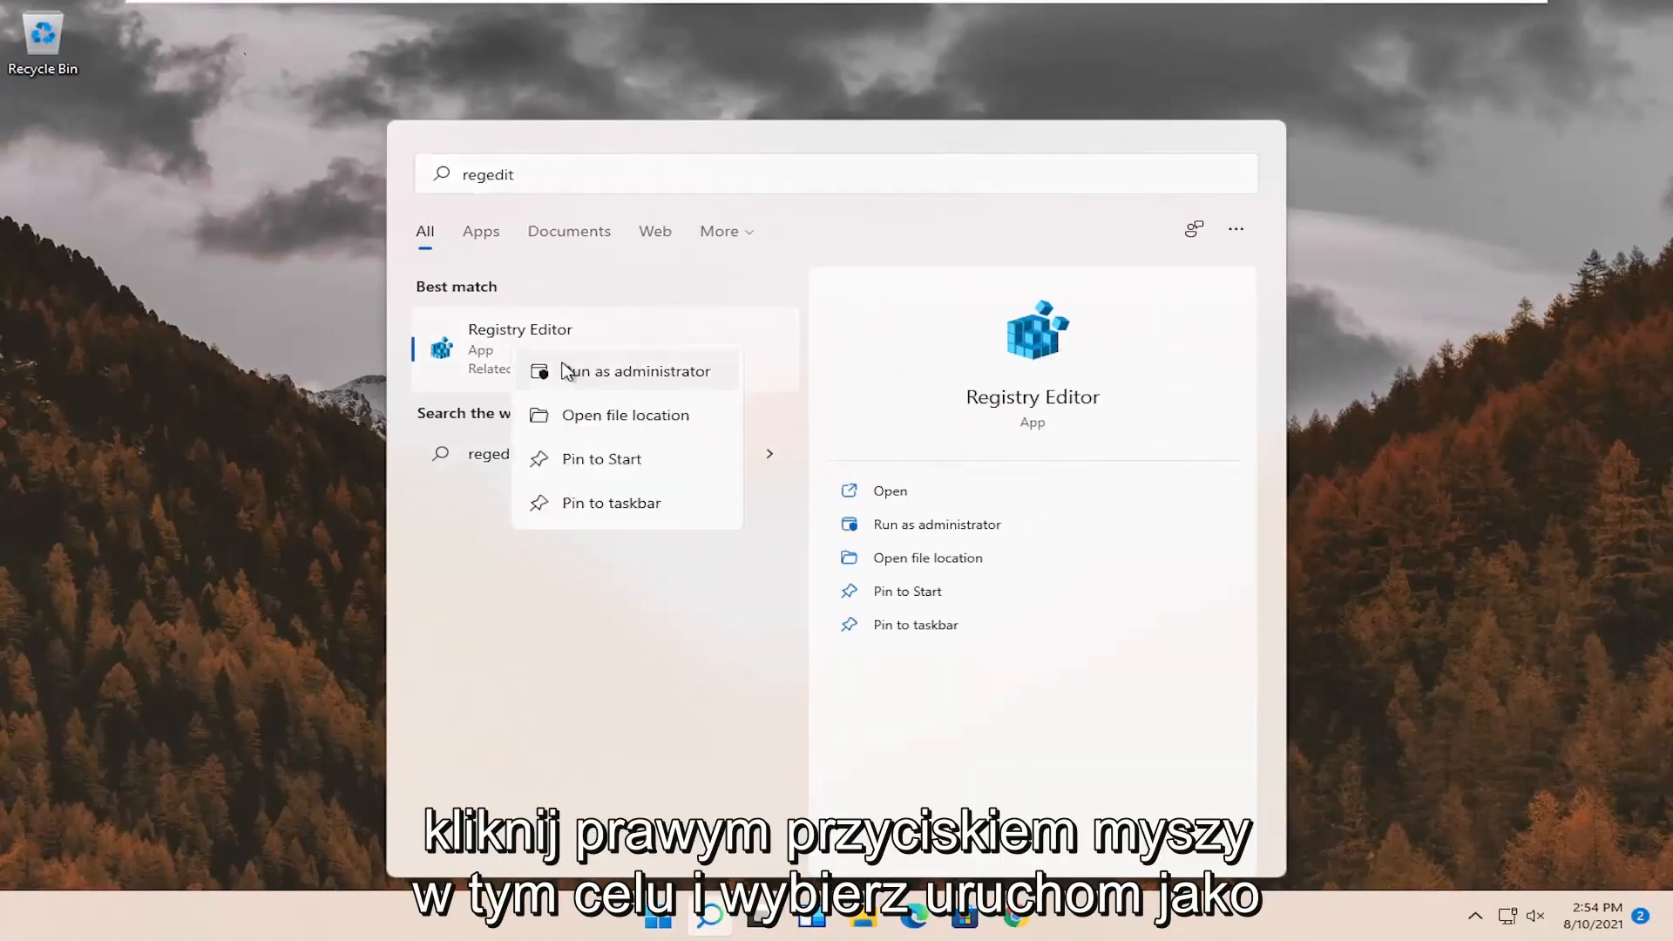
{"action": "left_click", "coordinate": [676, 379]}
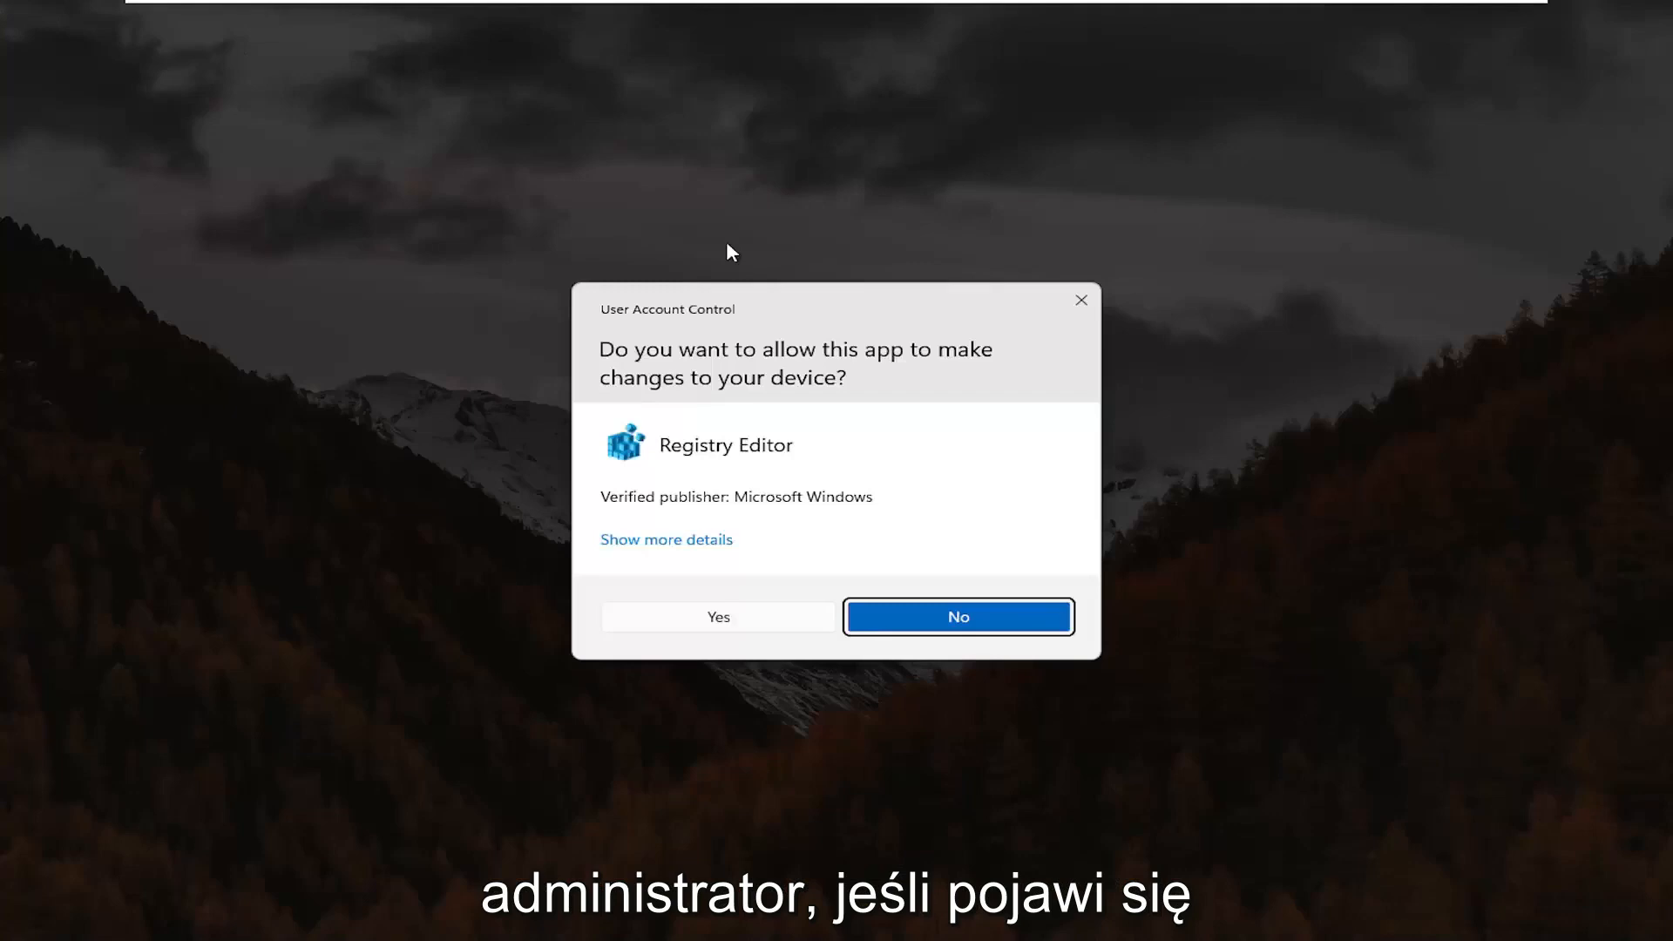
{"action": "left_click", "coordinate": [725, 625]}
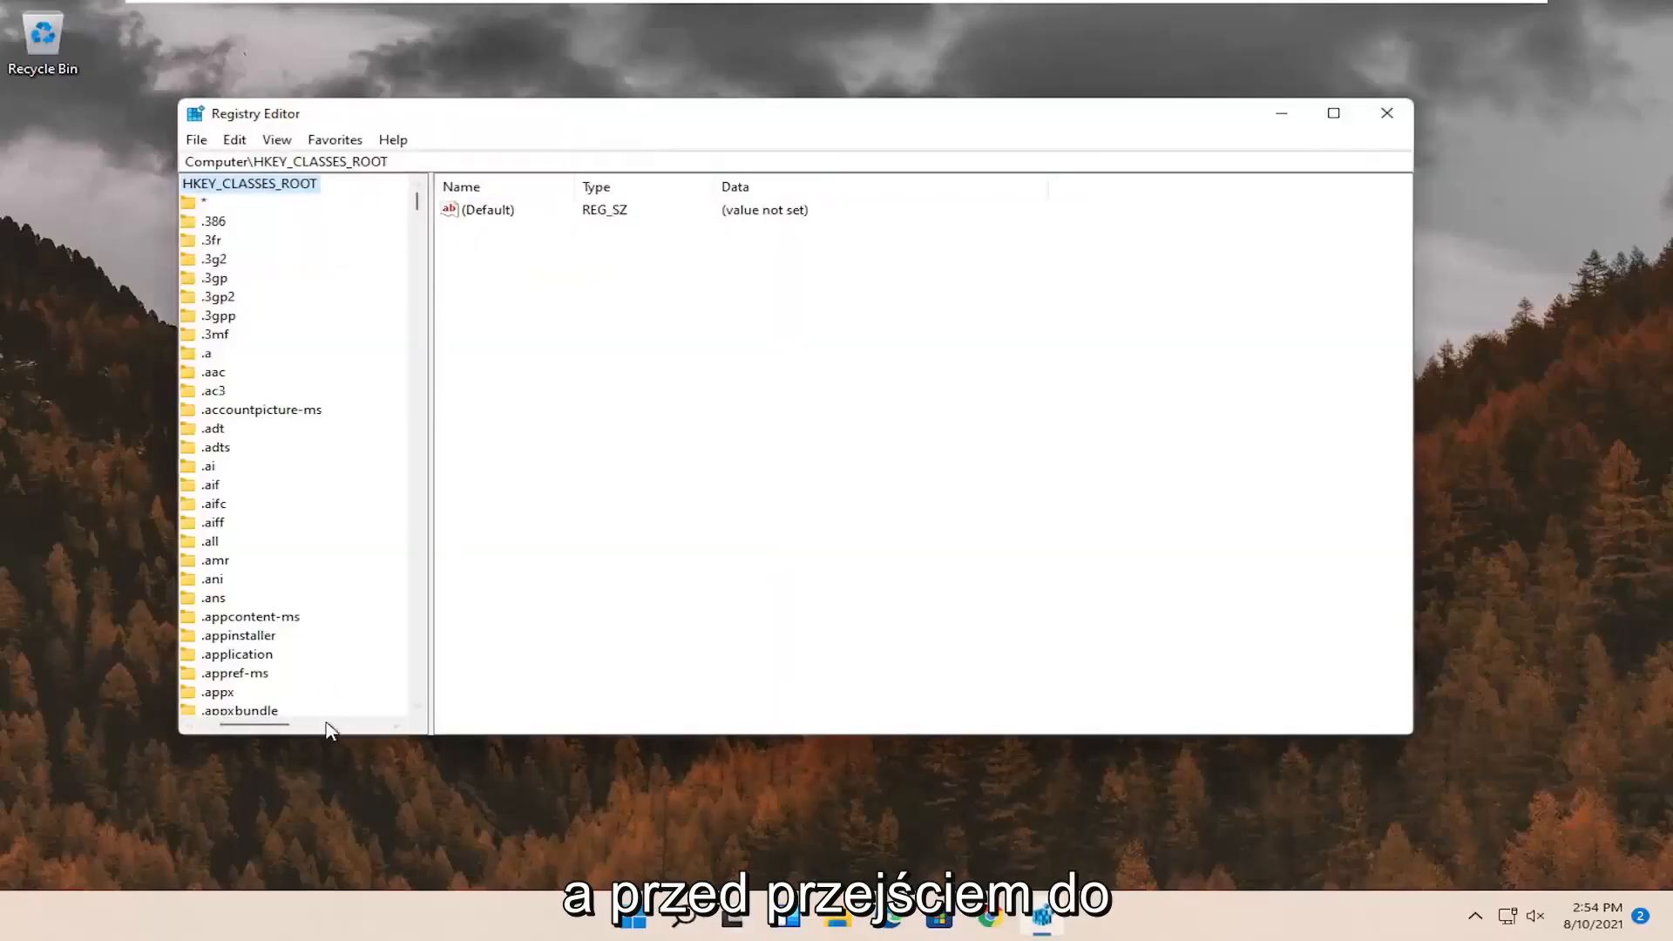
Step: Collapse HKEY_CLASSES_ROOT and select the Computer root so only top-level hives show
{"action": "left_click_drag", "start_coordinate": [282, 733], "coordinate": [191, 734]}
{"action": "left_click", "coordinate": [194, 203]}
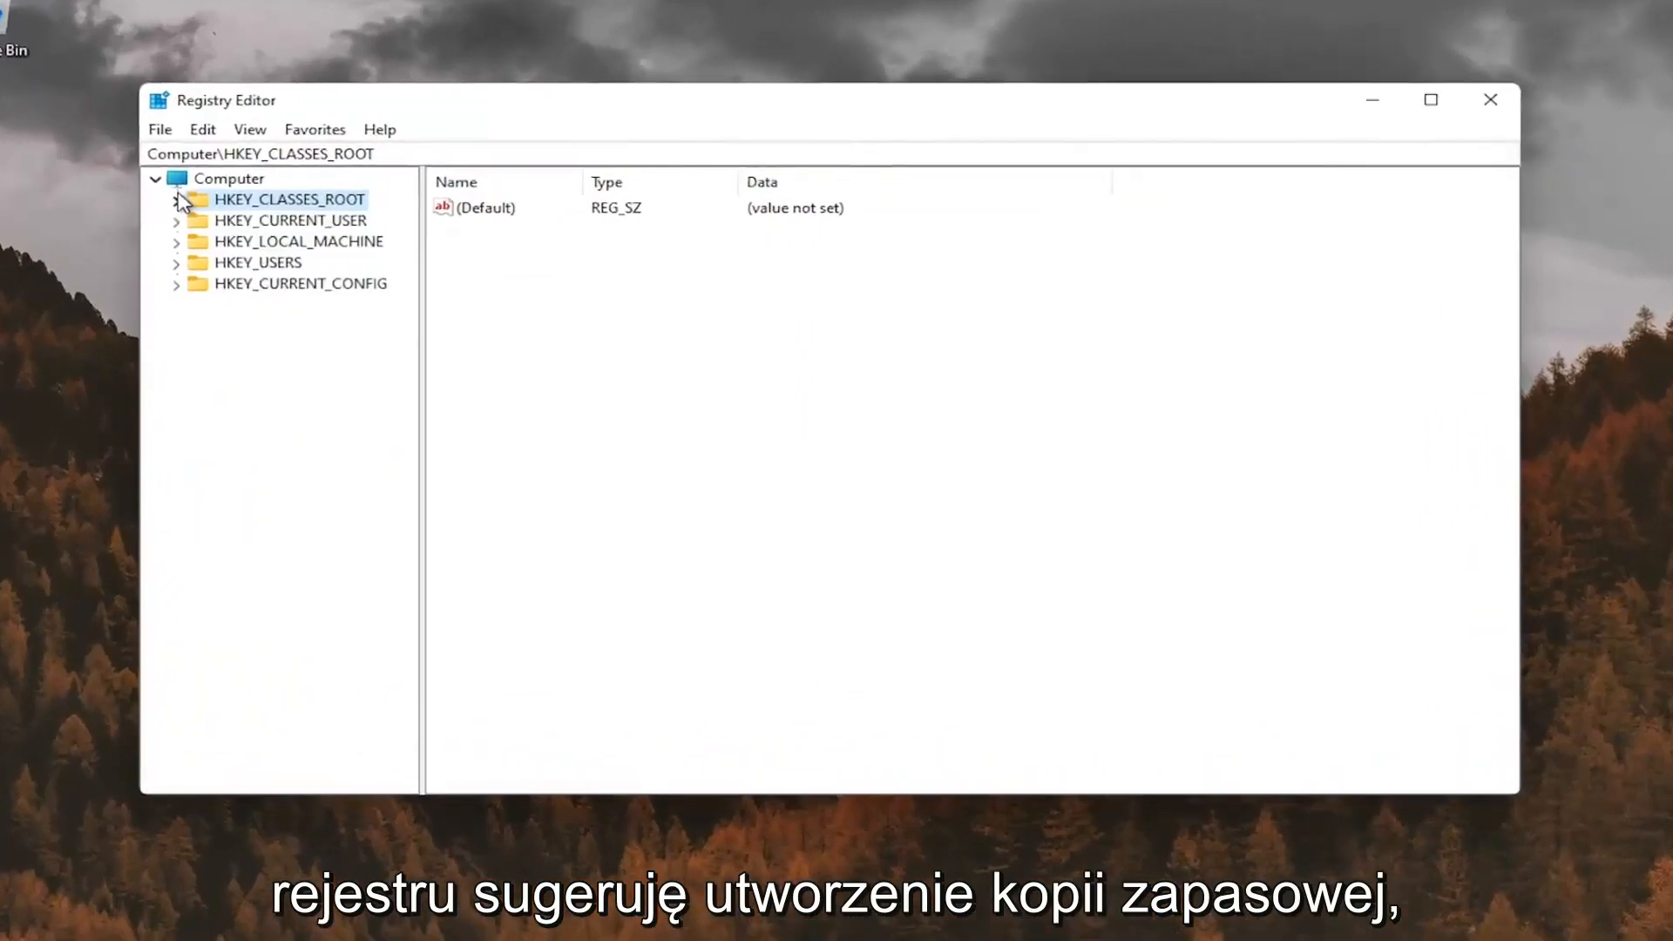
{"action": "left_click", "coordinate": [243, 181]}
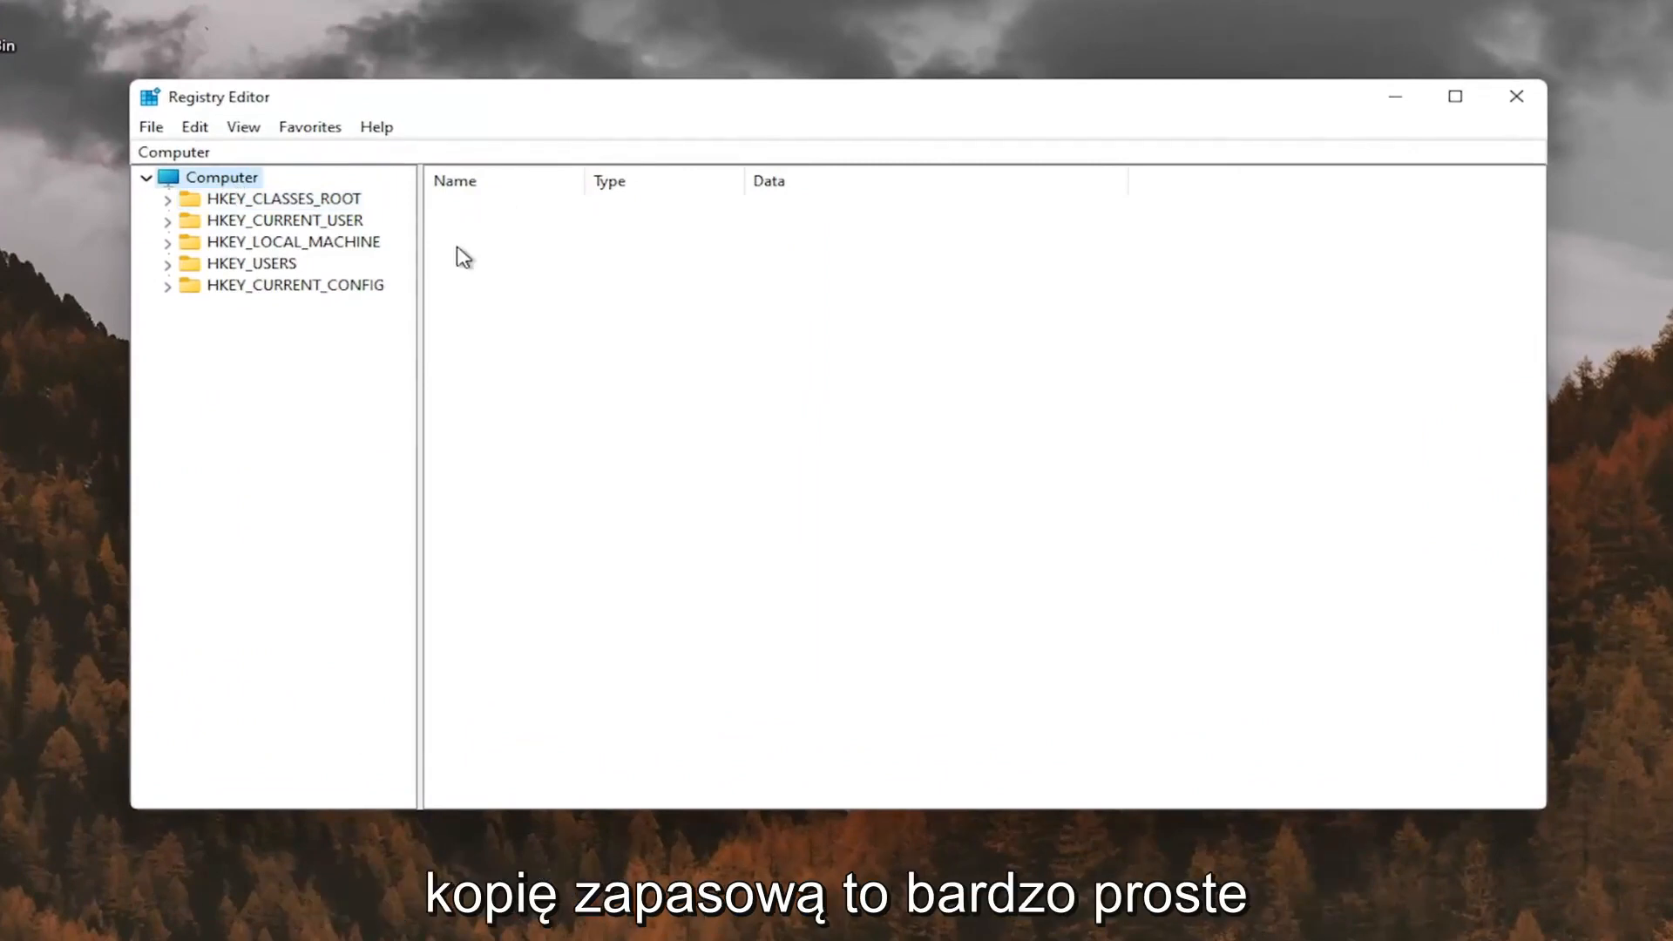
{"action": "left_click", "coordinate": [151, 126]}
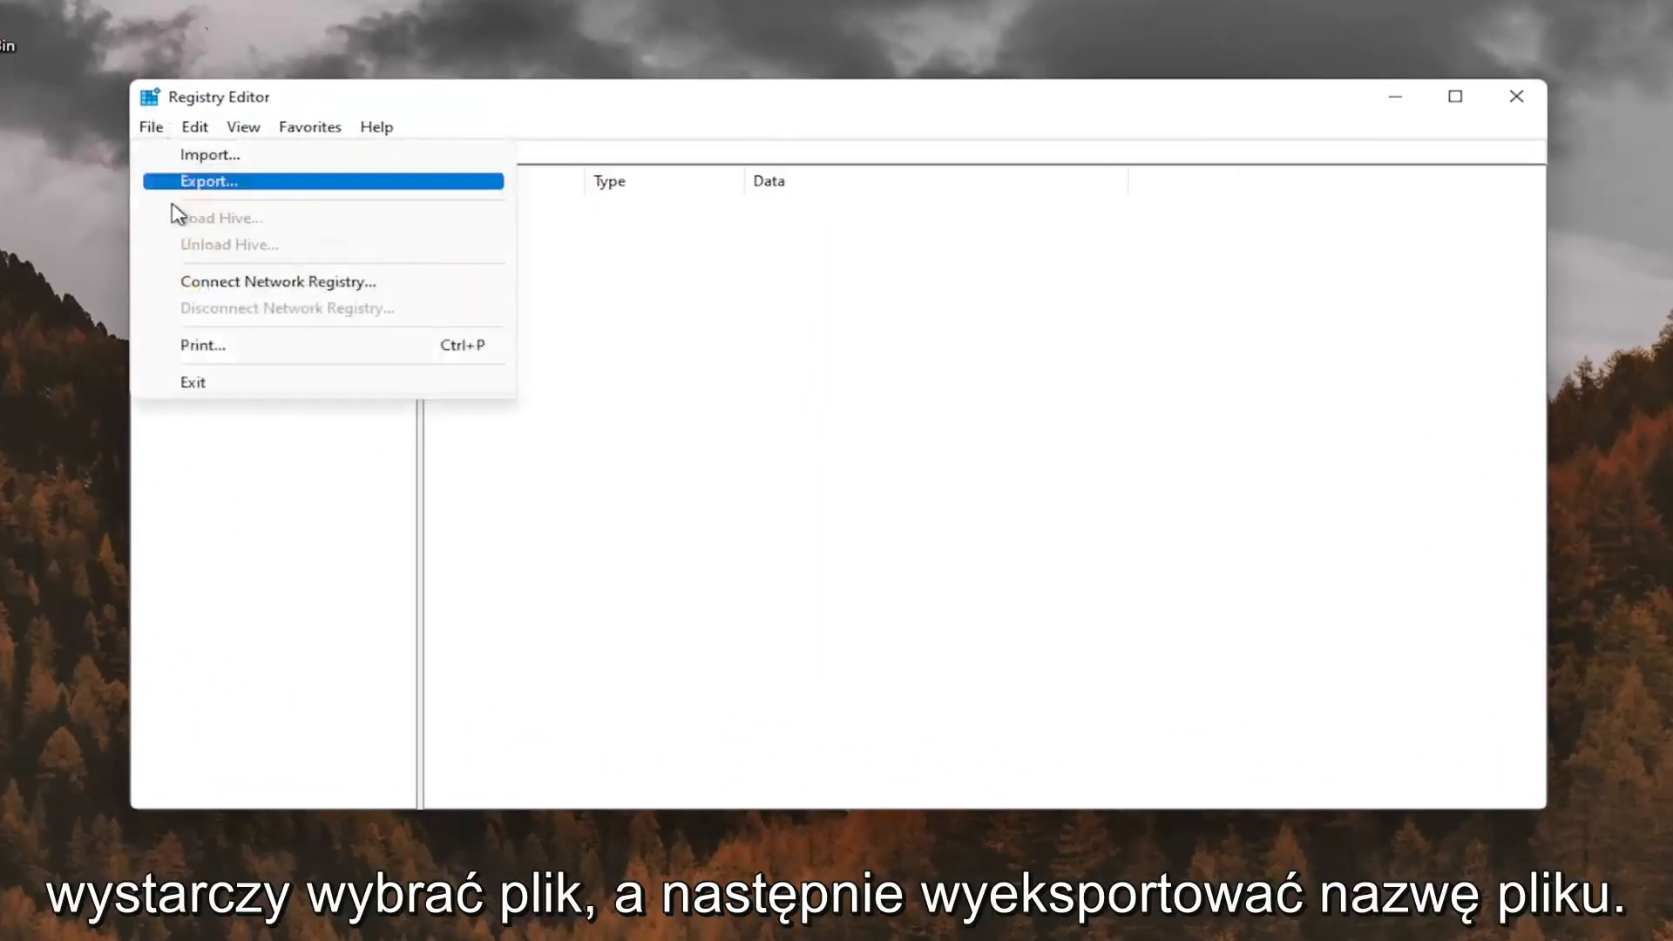
{"action": "left_click", "coordinate": [213, 183]}
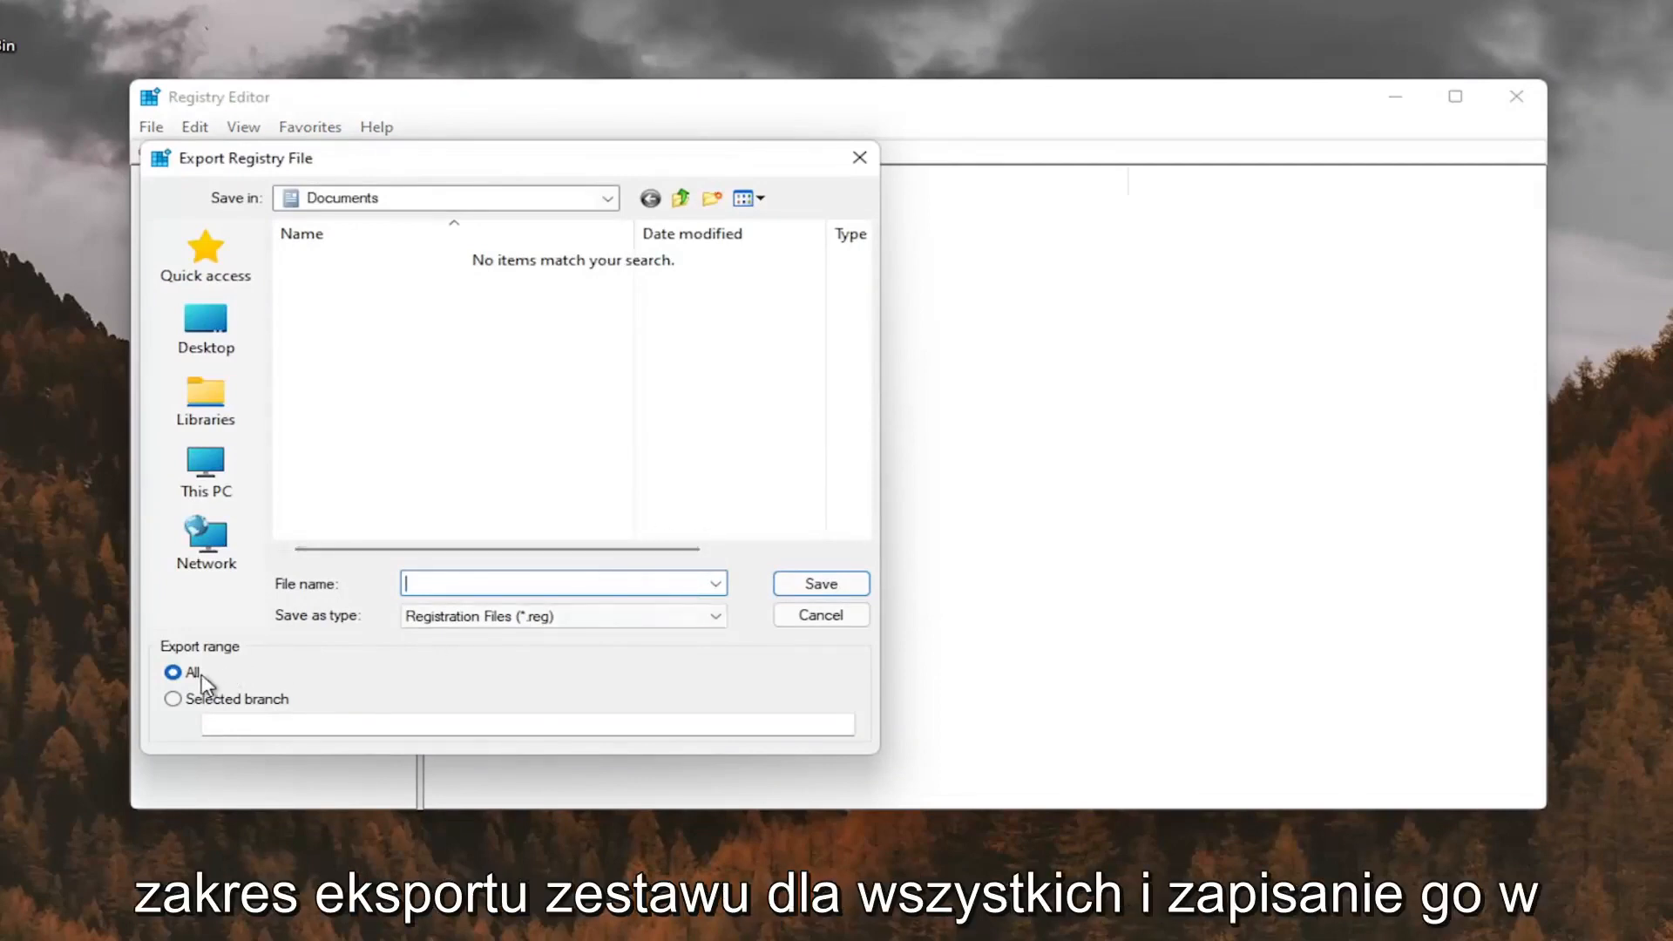
{"action": "left_click", "coordinate": [206, 324]}
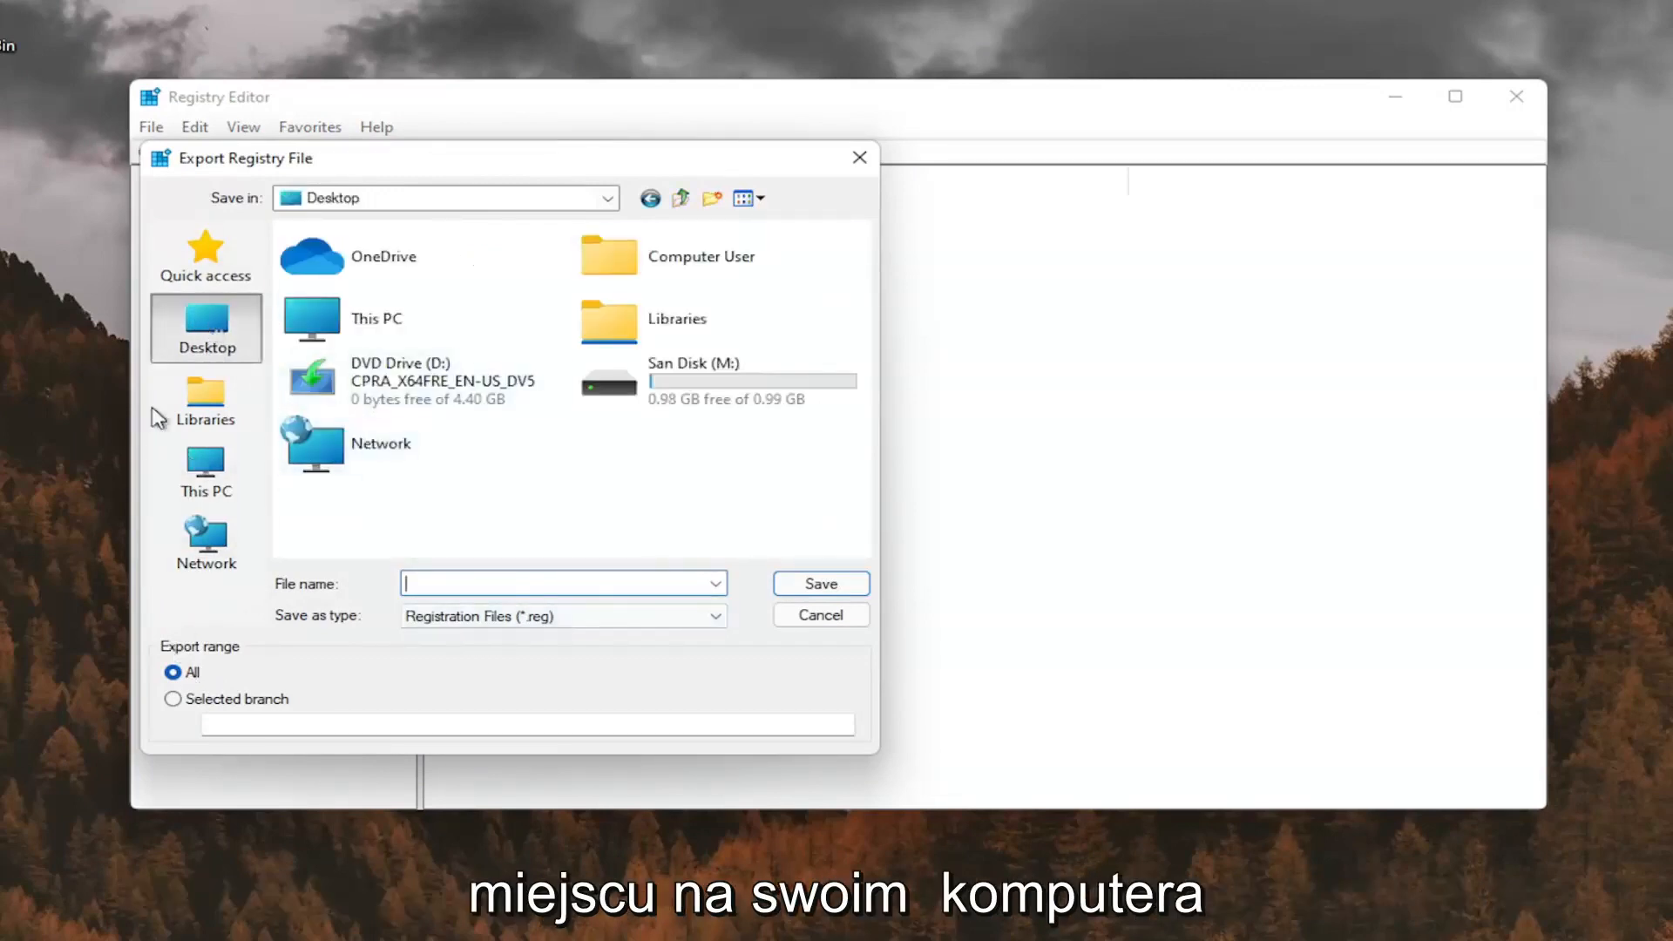
{"action": "left_click", "coordinate": [857, 159]}
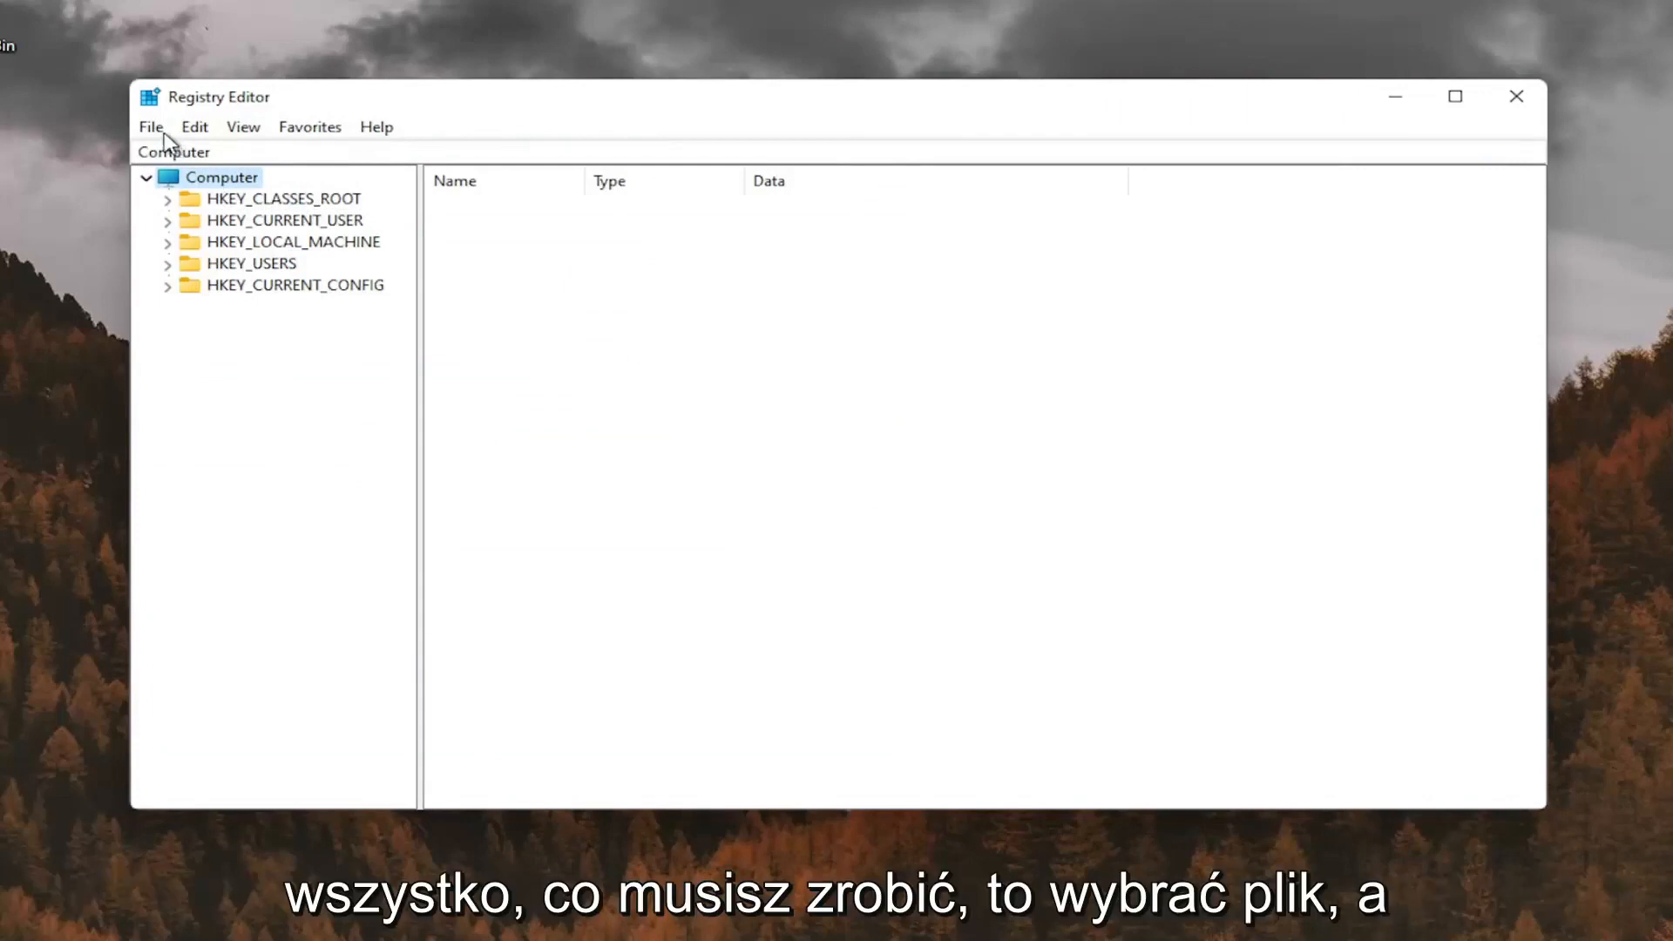
{"action": "left_click", "coordinate": [153, 126]}
{"action": "left_click", "coordinate": [189, 157]}
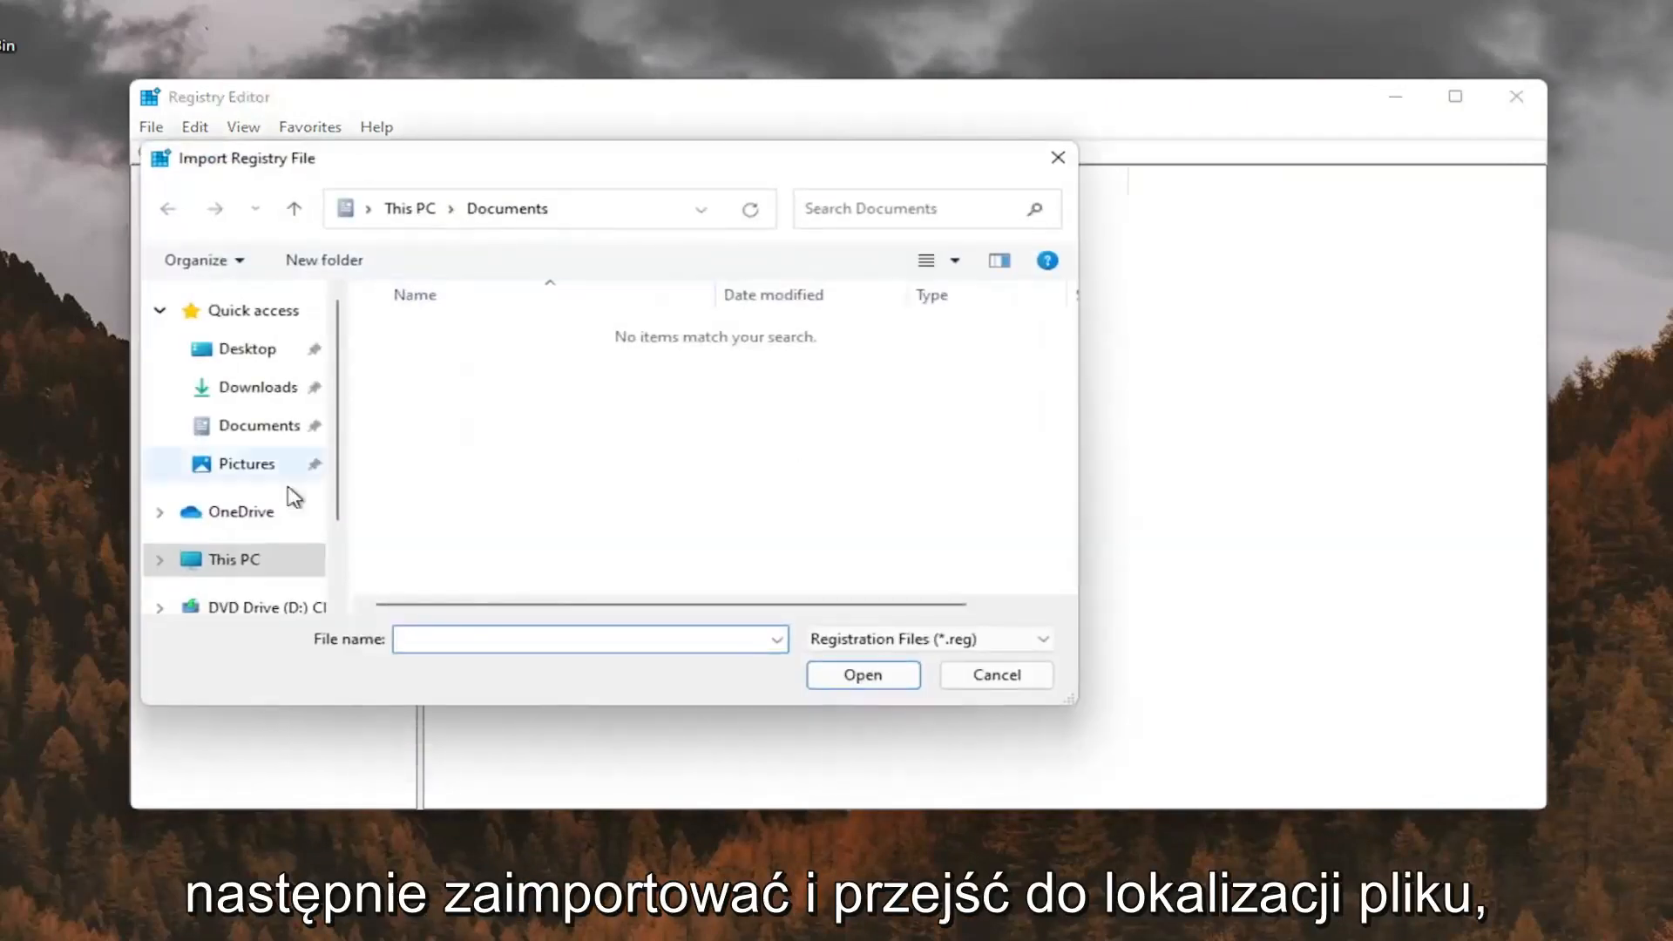
{"action": "left_click", "coordinate": [247, 349]}
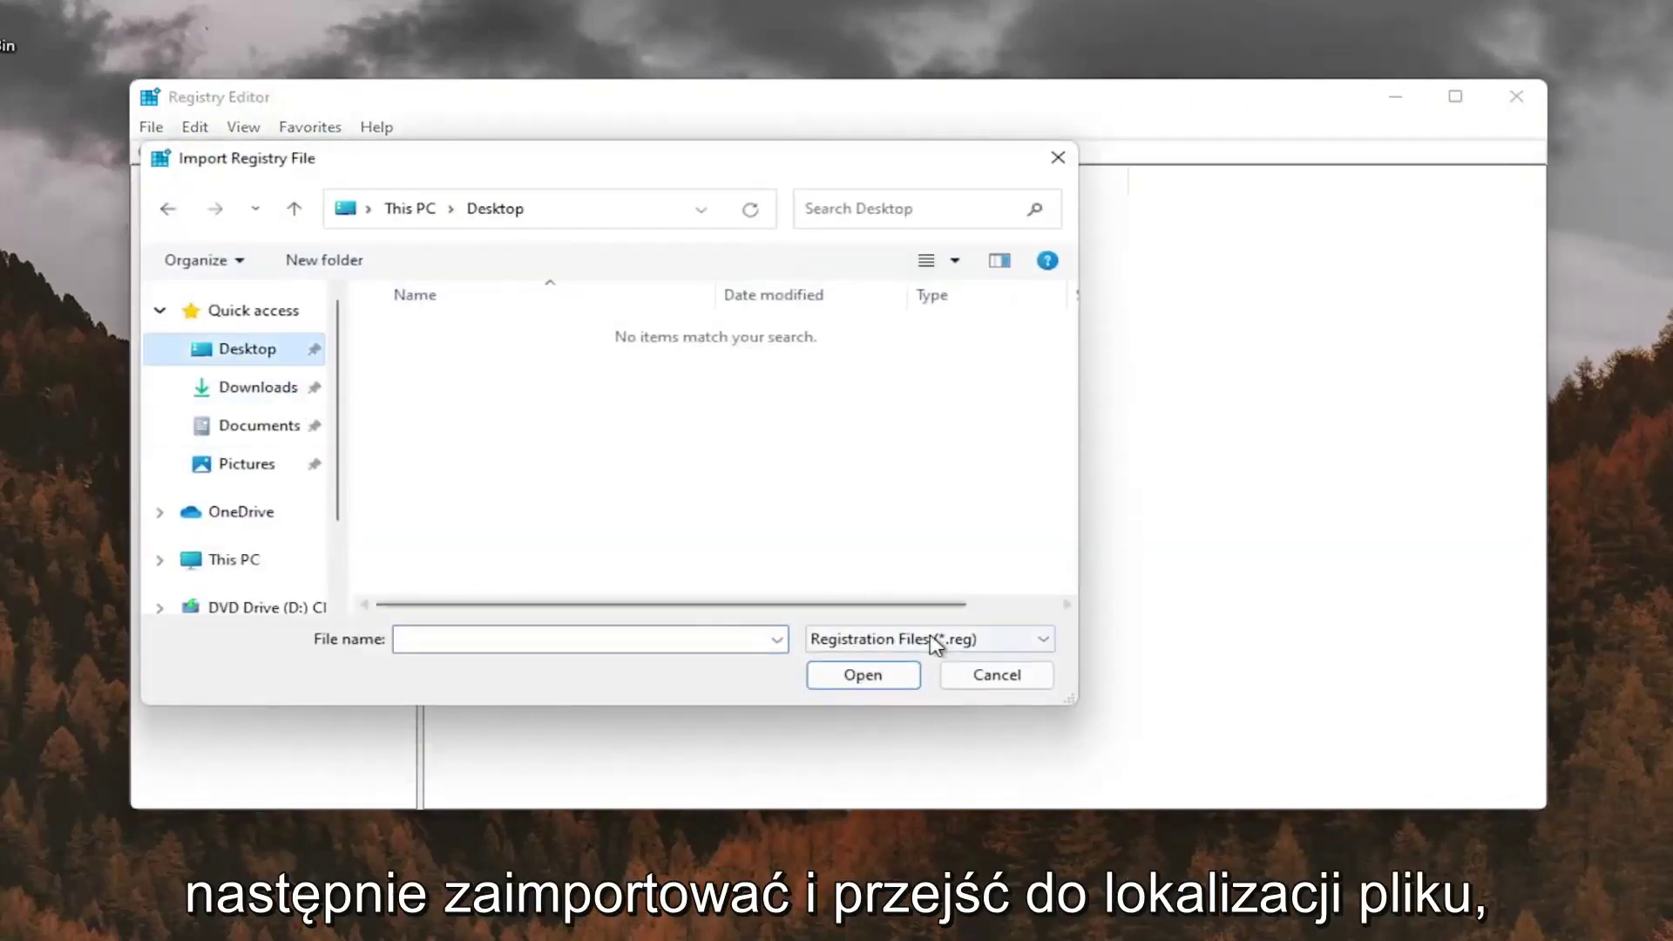
{"action": "left_click", "coordinate": [1018, 681]}
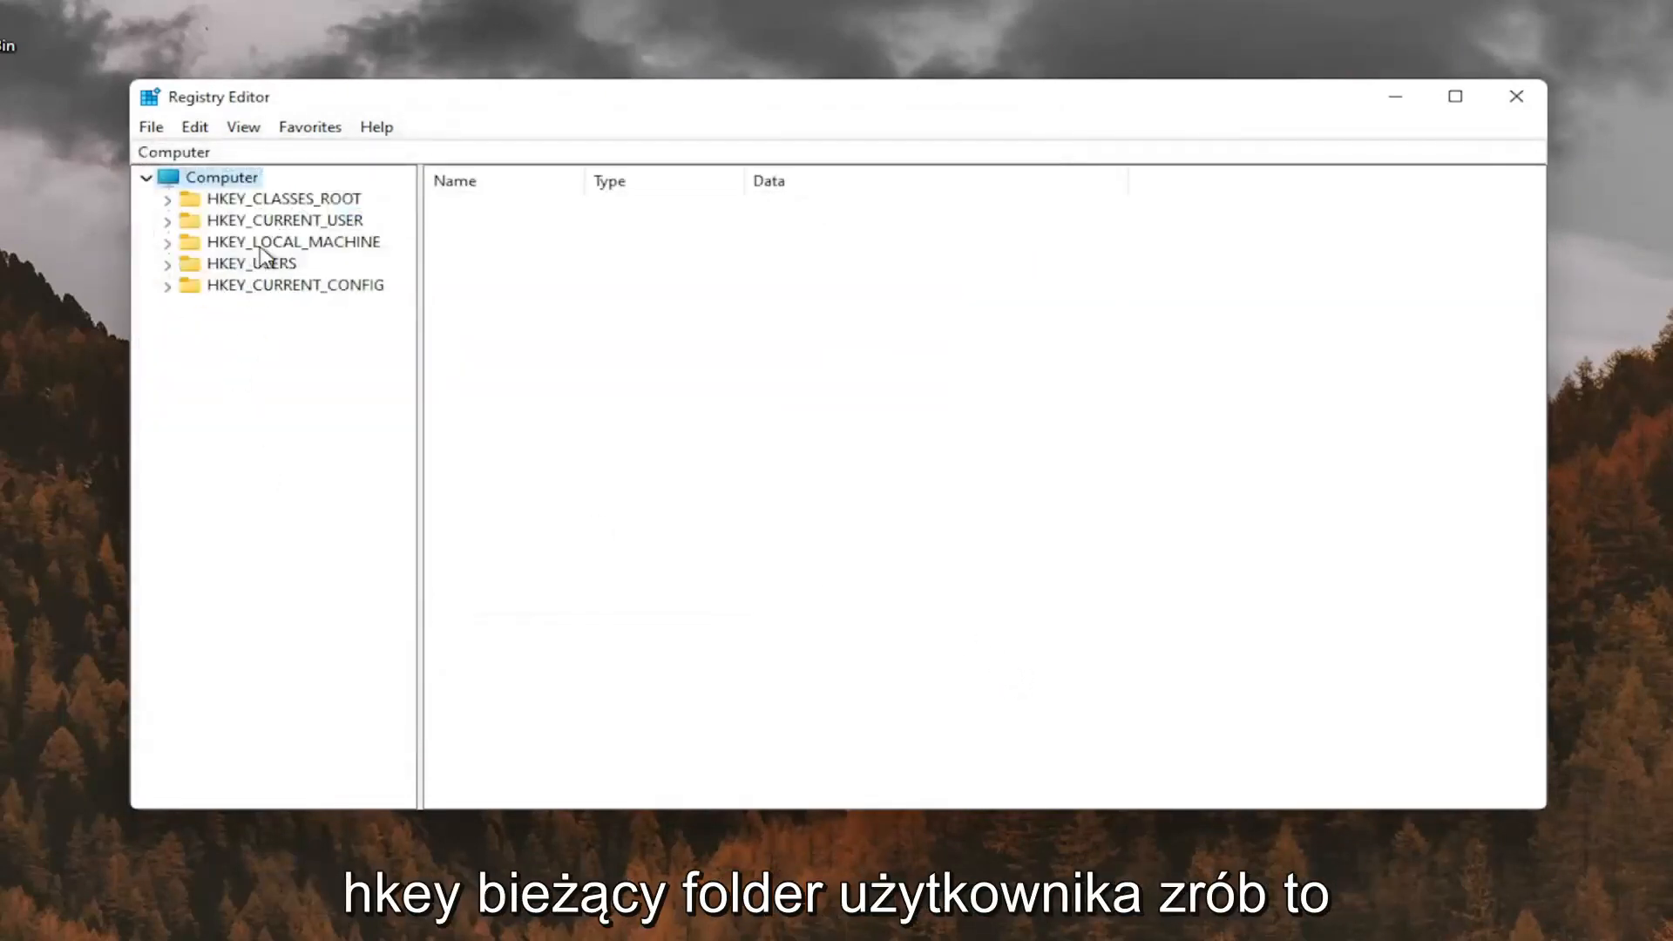
Step: Expand HKEY_CURRENT_USER > Control Panel and show the Desktop key's values
{"action": "double_click", "coordinate": [275, 222]}
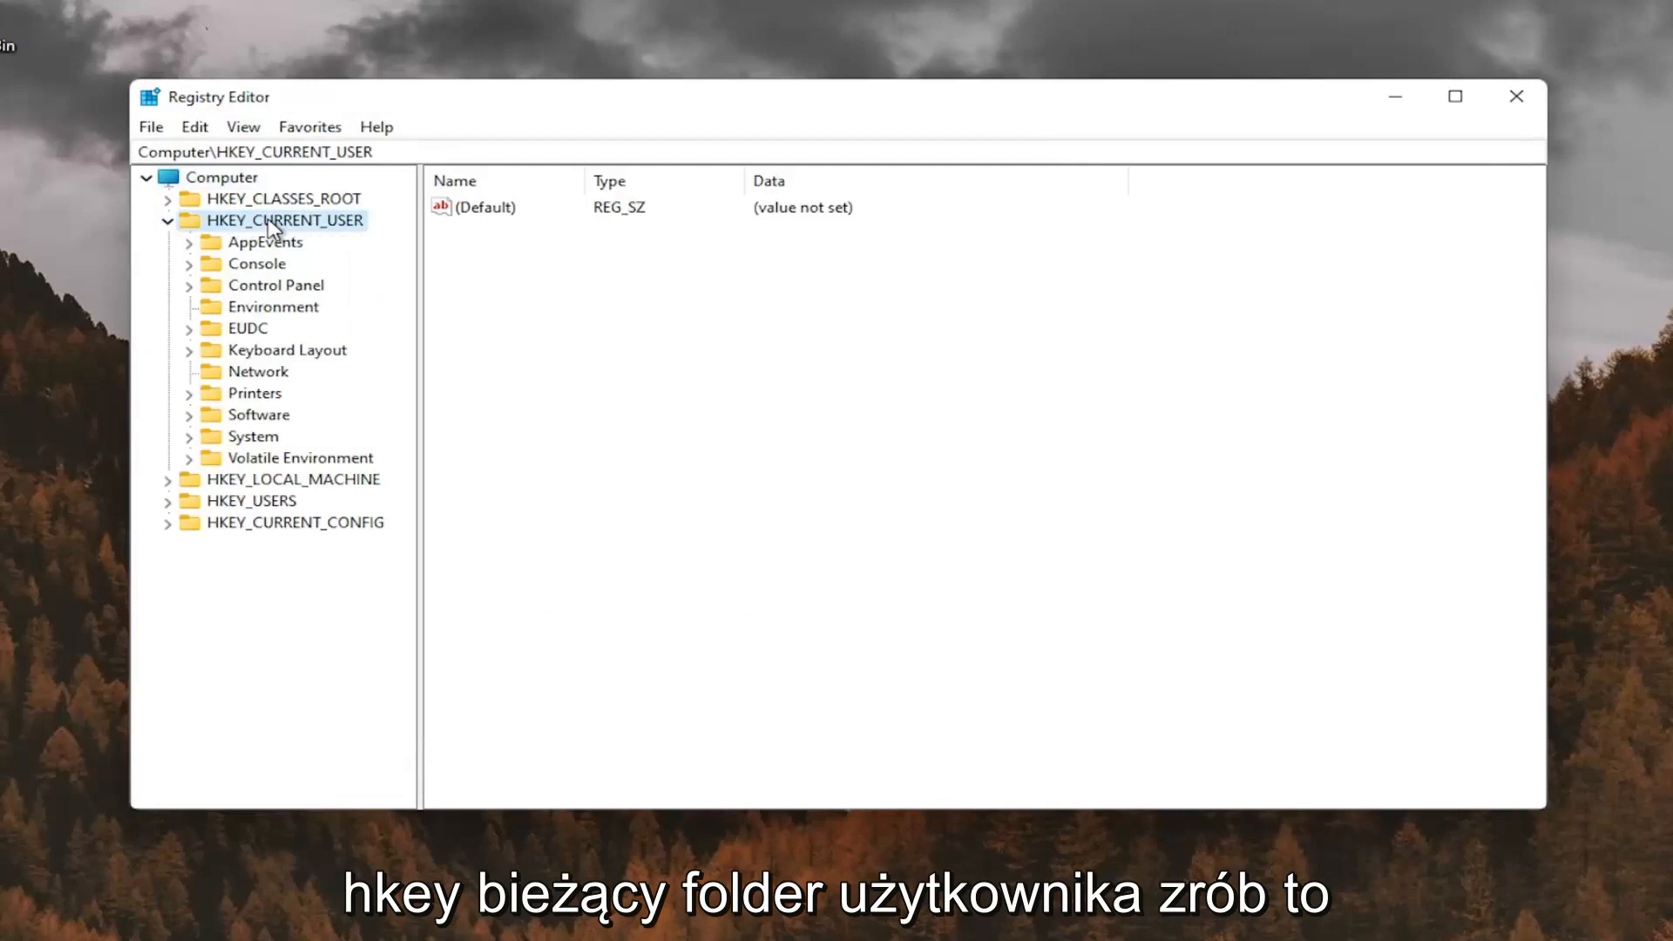
{"action": "double_click", "coordinate": [267, 285]}
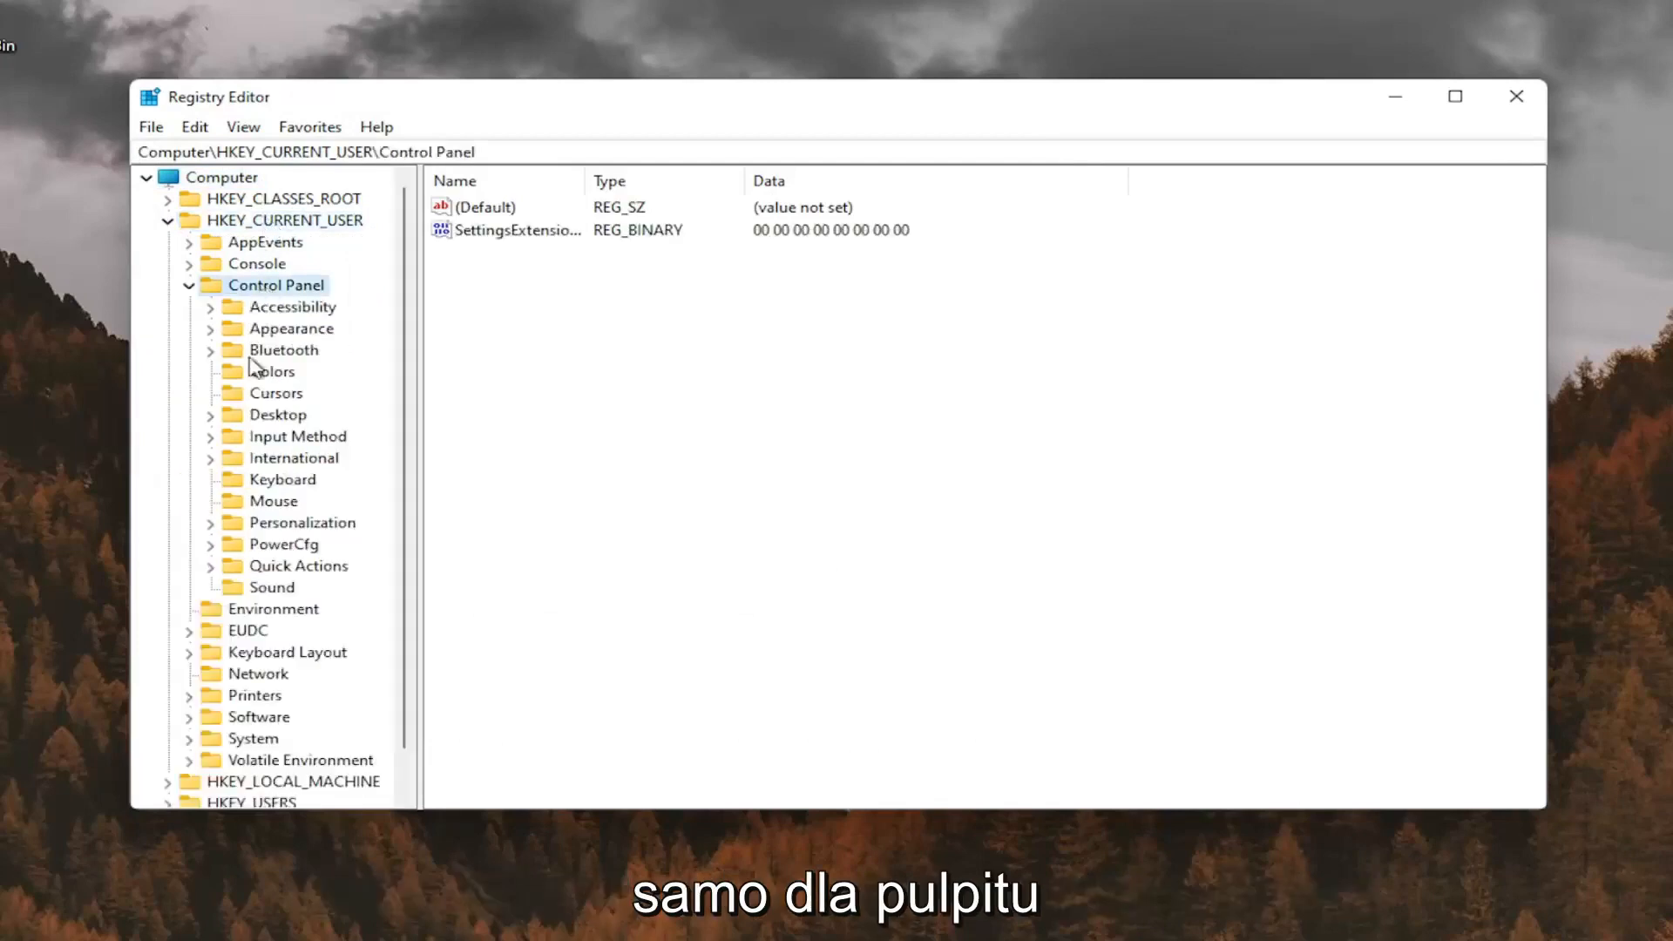
{"action": "left_click", "coordinate": [277, 414]}
{"action": "double_click", "coordinate": [278, 414]}
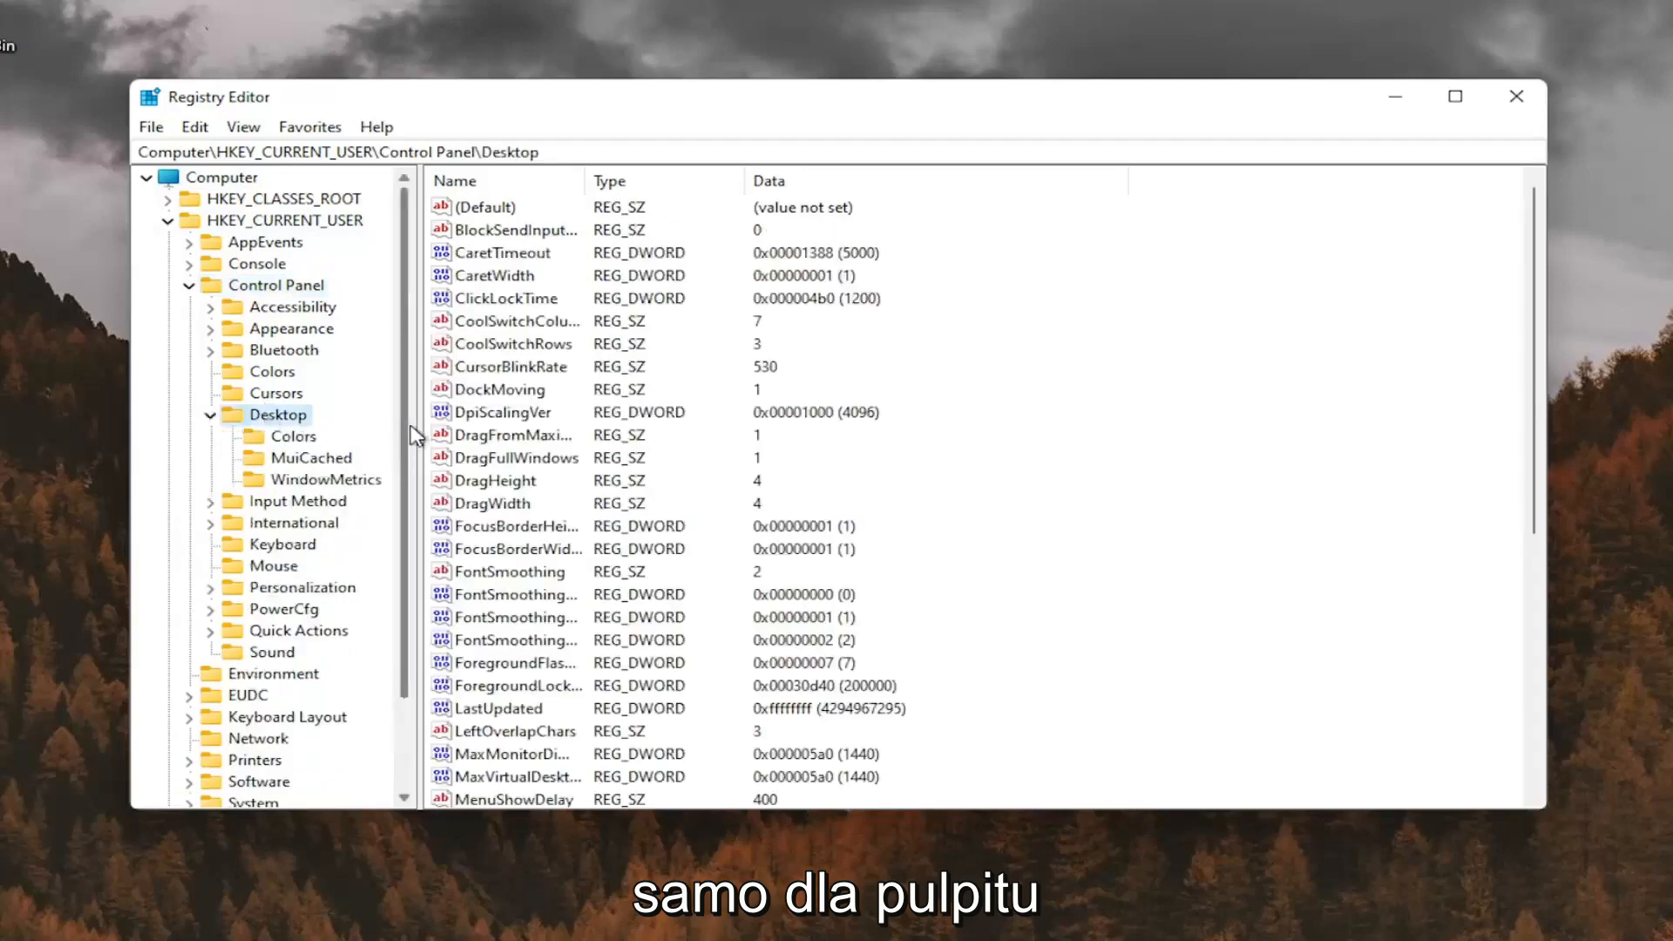
Step: Widen the tree and Name column, then select the Win8DpiScaling value
{"action": "left_click_drag", "start_coordinate": [420, 412], "coordinate": [456, 412]}
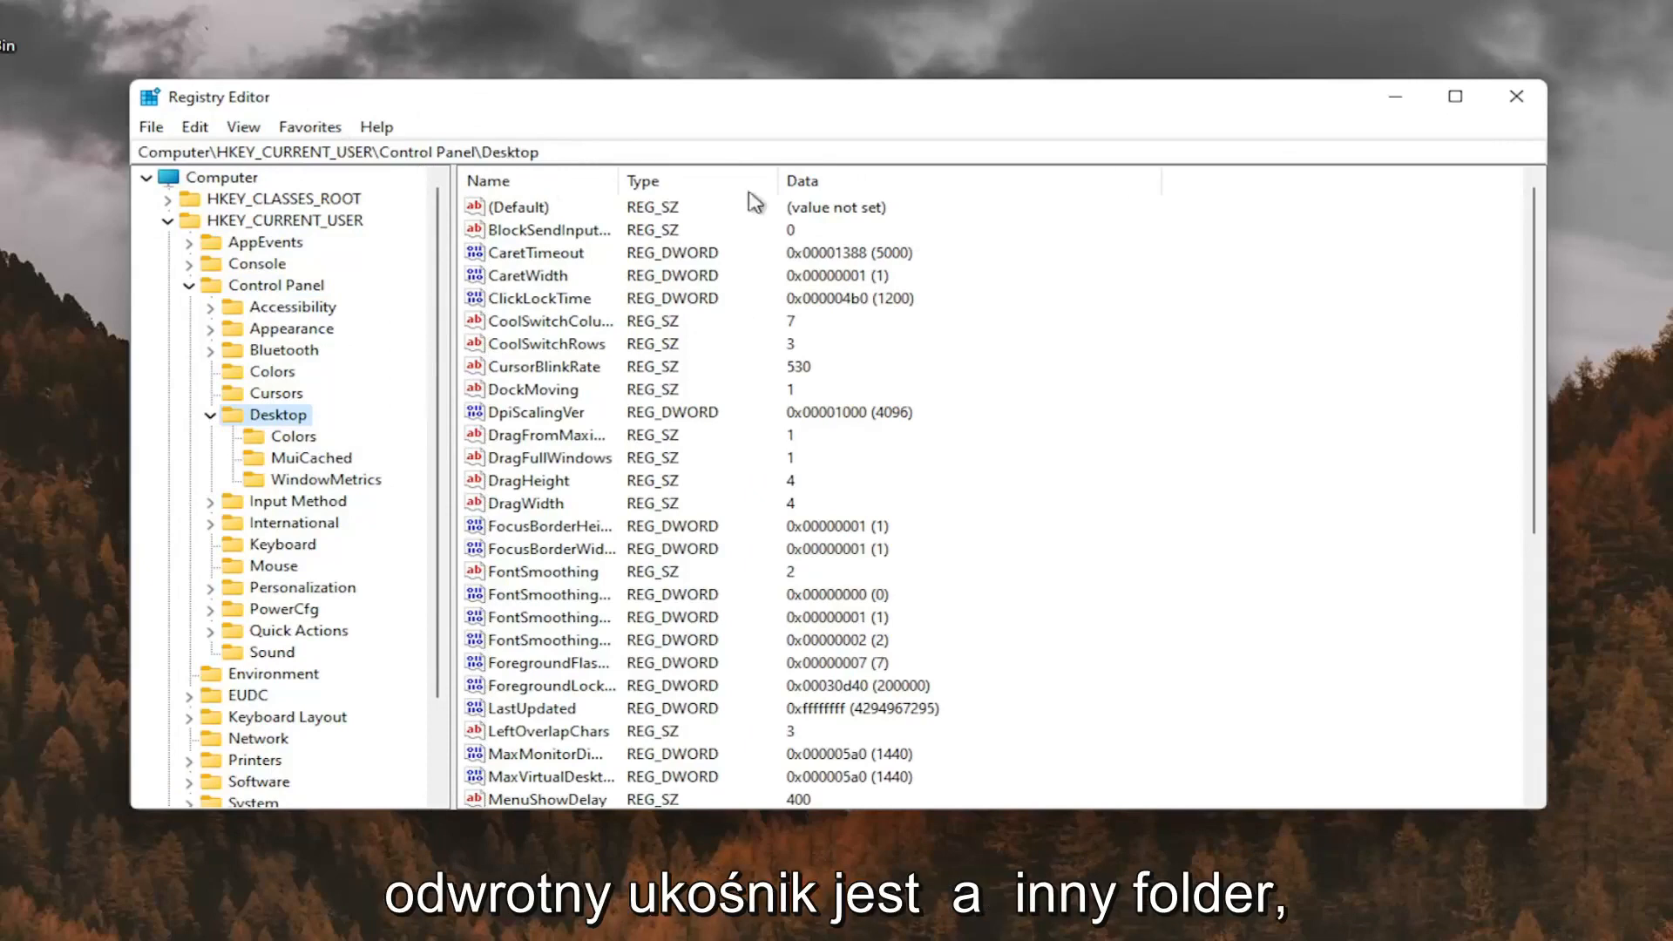
{"action": "left_click_drag", "start_coordinate": [611, 173], "coordinate": [706, 173]}
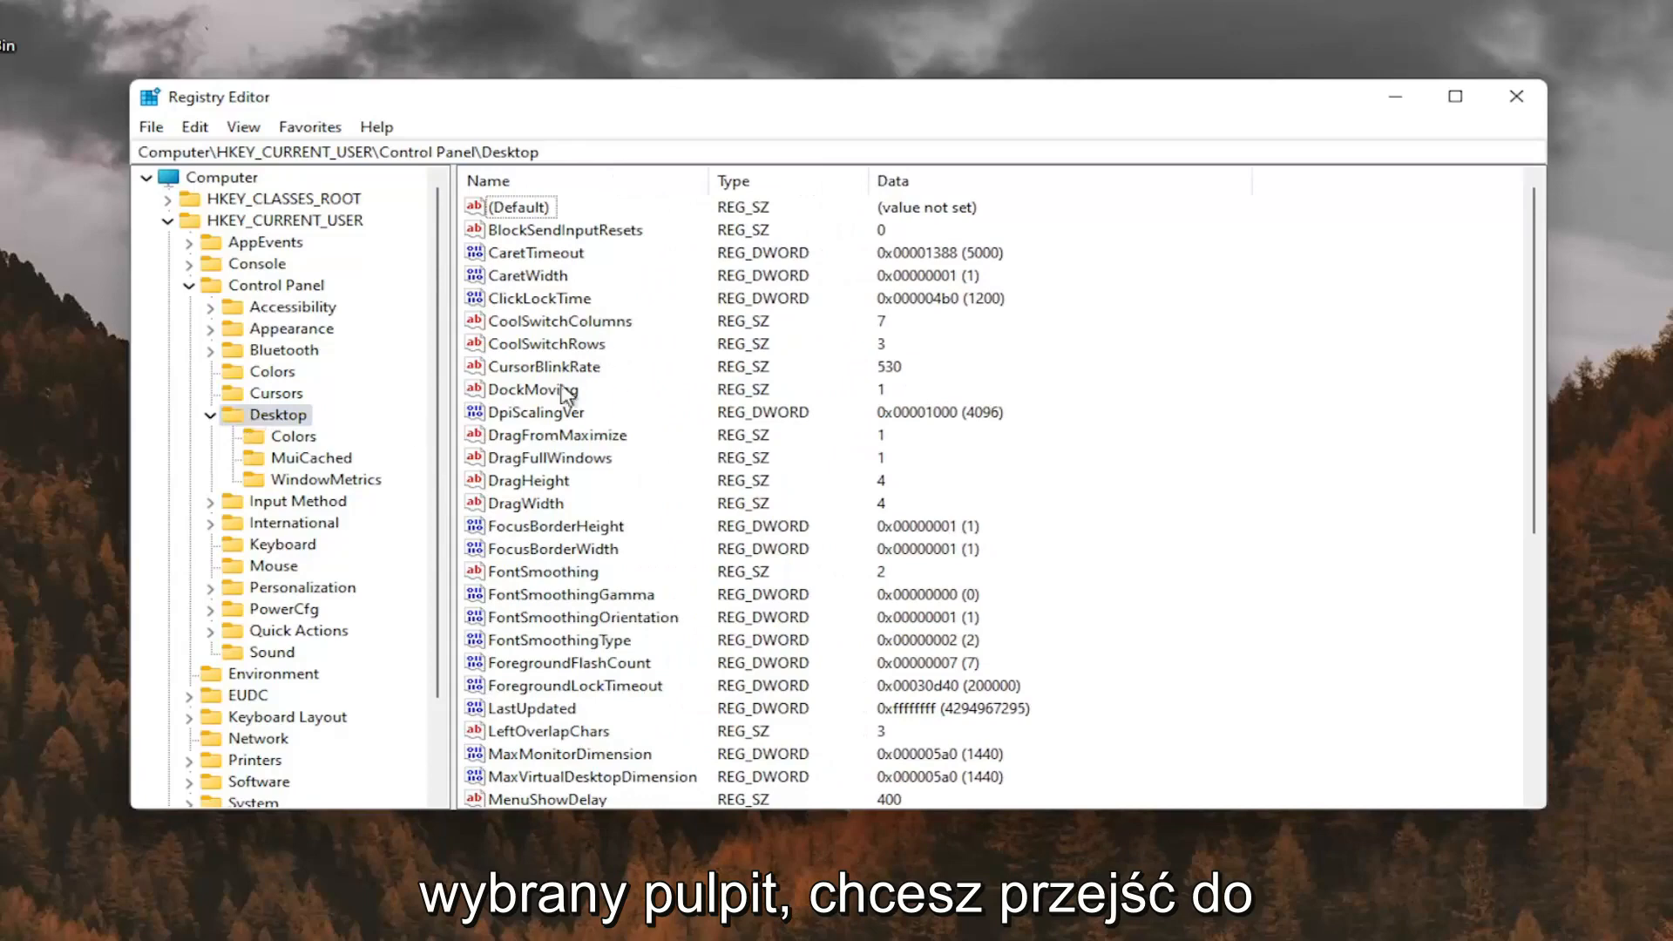
{"action": "scroll", "coordinate": [614, 444], "scroll_direction": "down", "scroll_amount": 5}
{"action": "scroll", "coordinate": [582, 486], "scroll_direction": "down", "scroll_amount": 3}
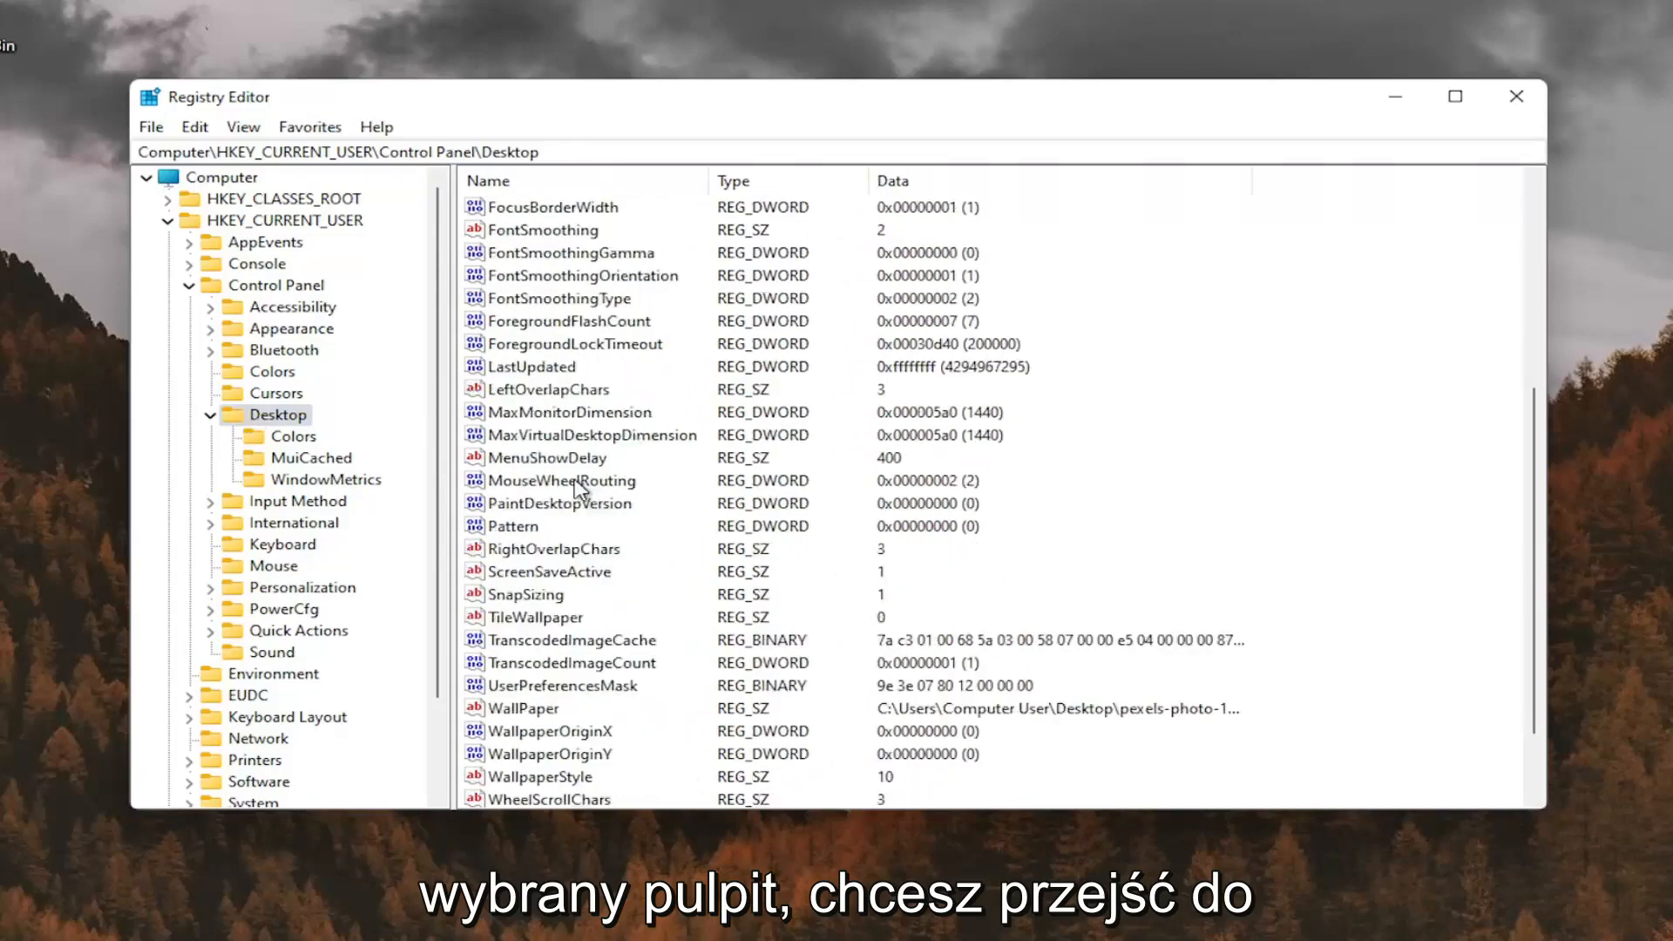
{"action": "scroll", "coordinate": [581, 486], "scroll_direction": "down", "scroll_amount": 2}
{"action": "left_click", "coordinate": [548, 757]}
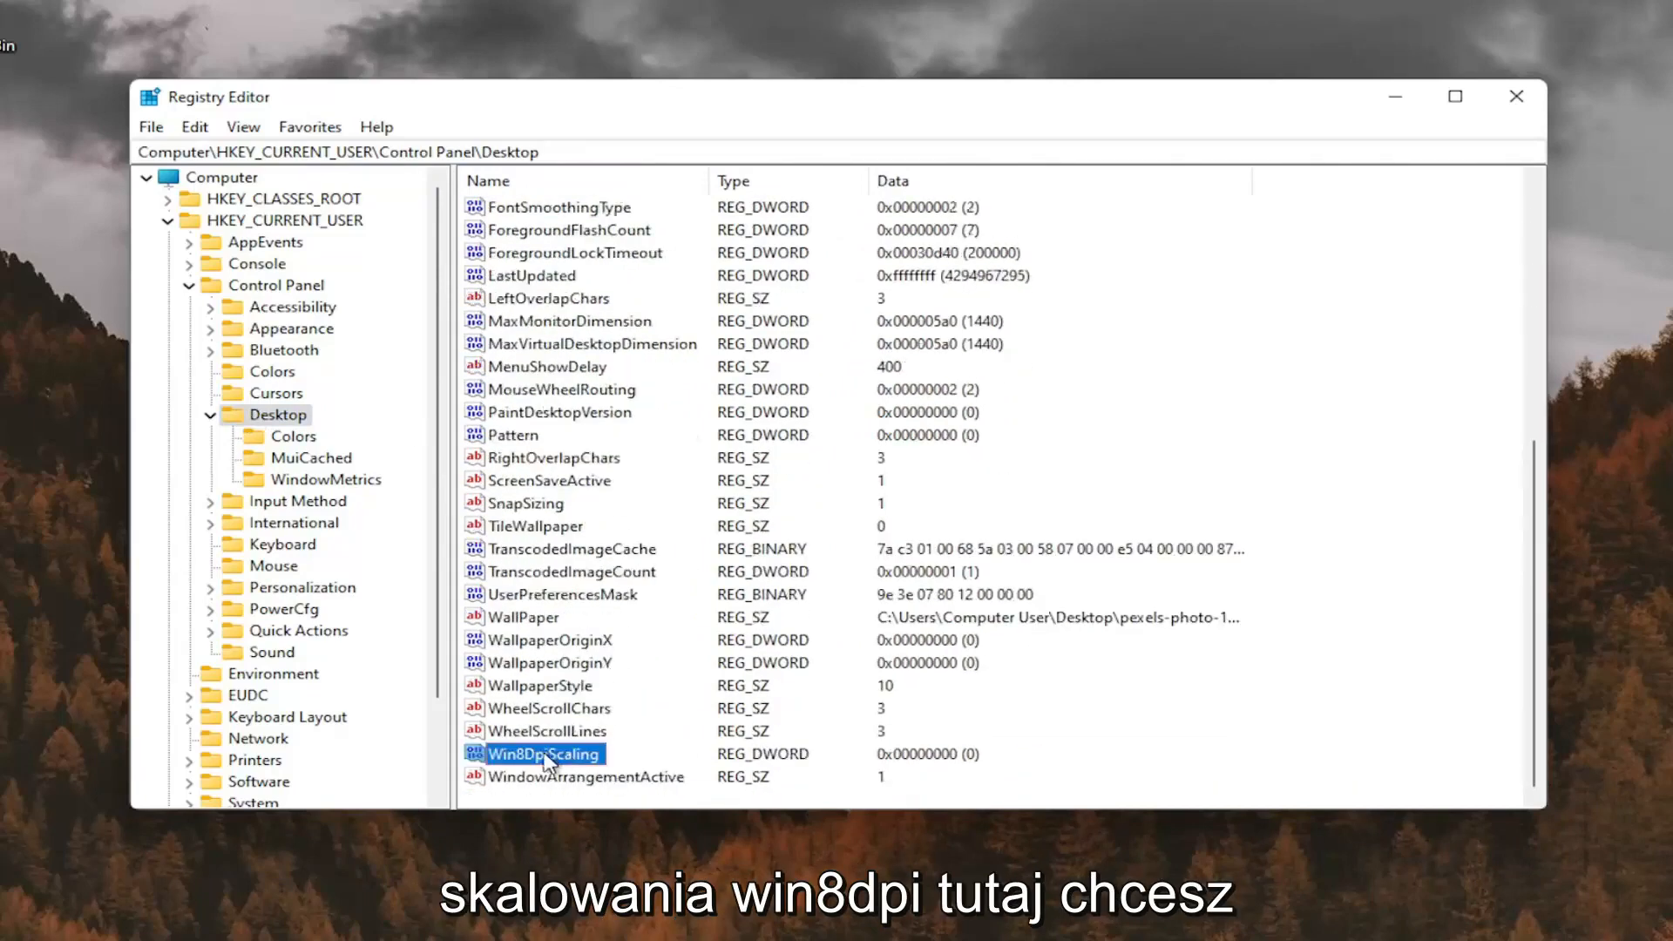
Step: Edit Win8DpiScaling and set its value data to 1
{"action": "double_click", "coordinate": [547, 757]}
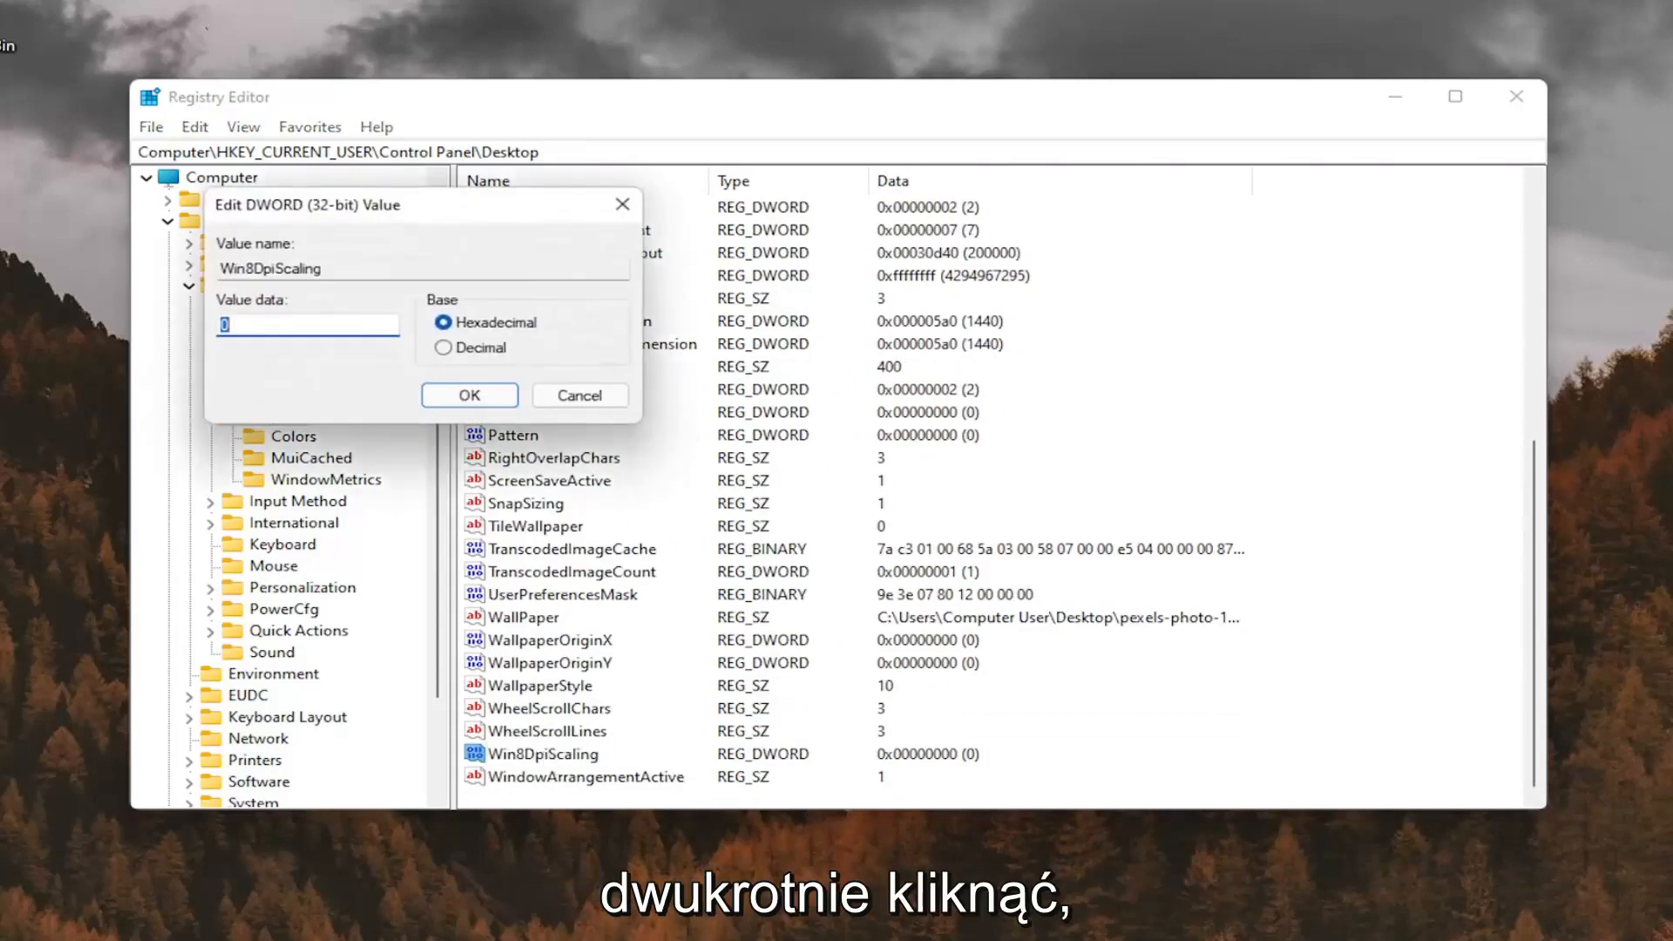
{"action": "type", "text": "1"}
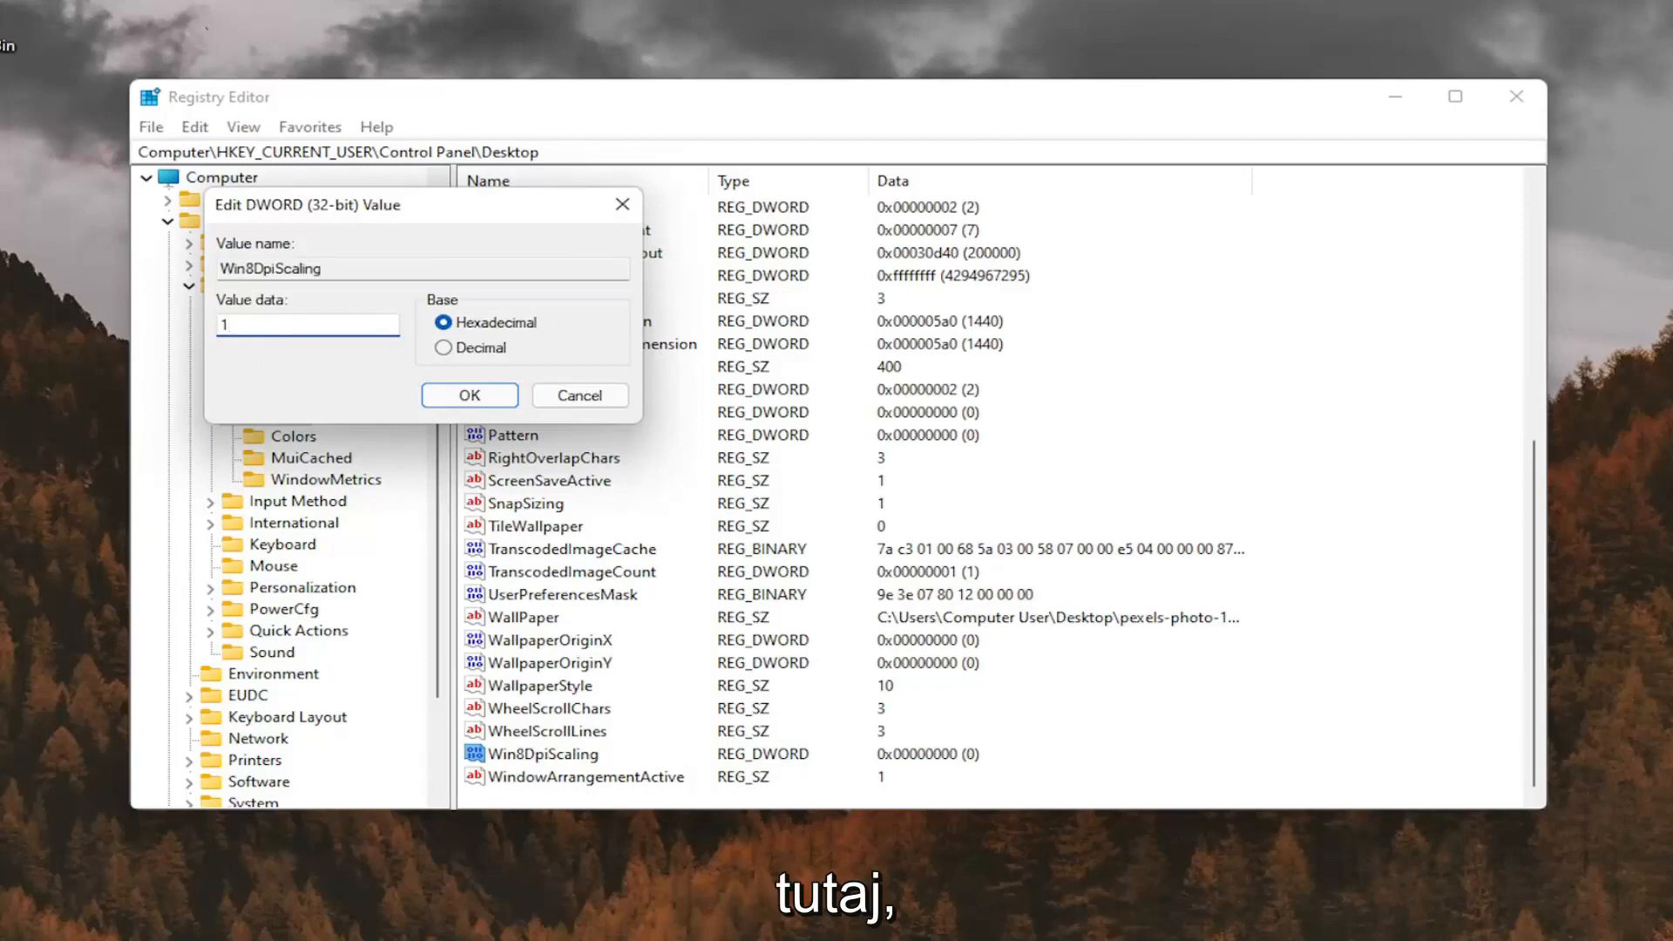
{"action": "left_click", "coordinate": [469, 394]}
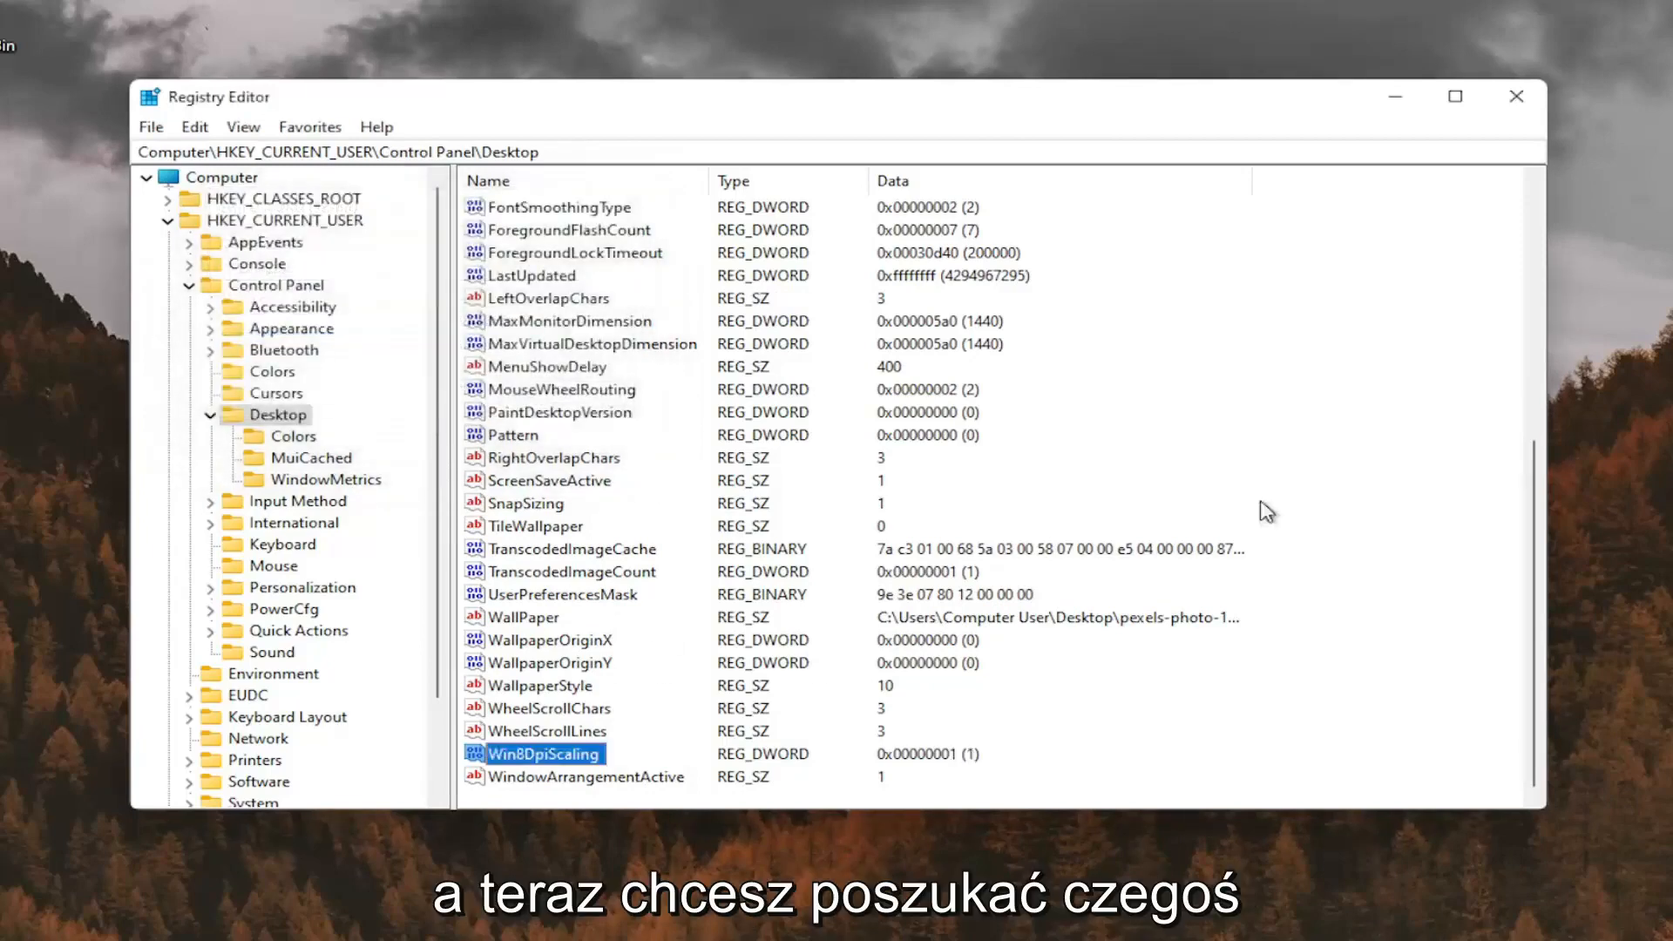
Step: Create a new DWORD (32-bit) value in the Desktop key named LogPixels
{"action": "left_click", "coordinate": [563, 368]}
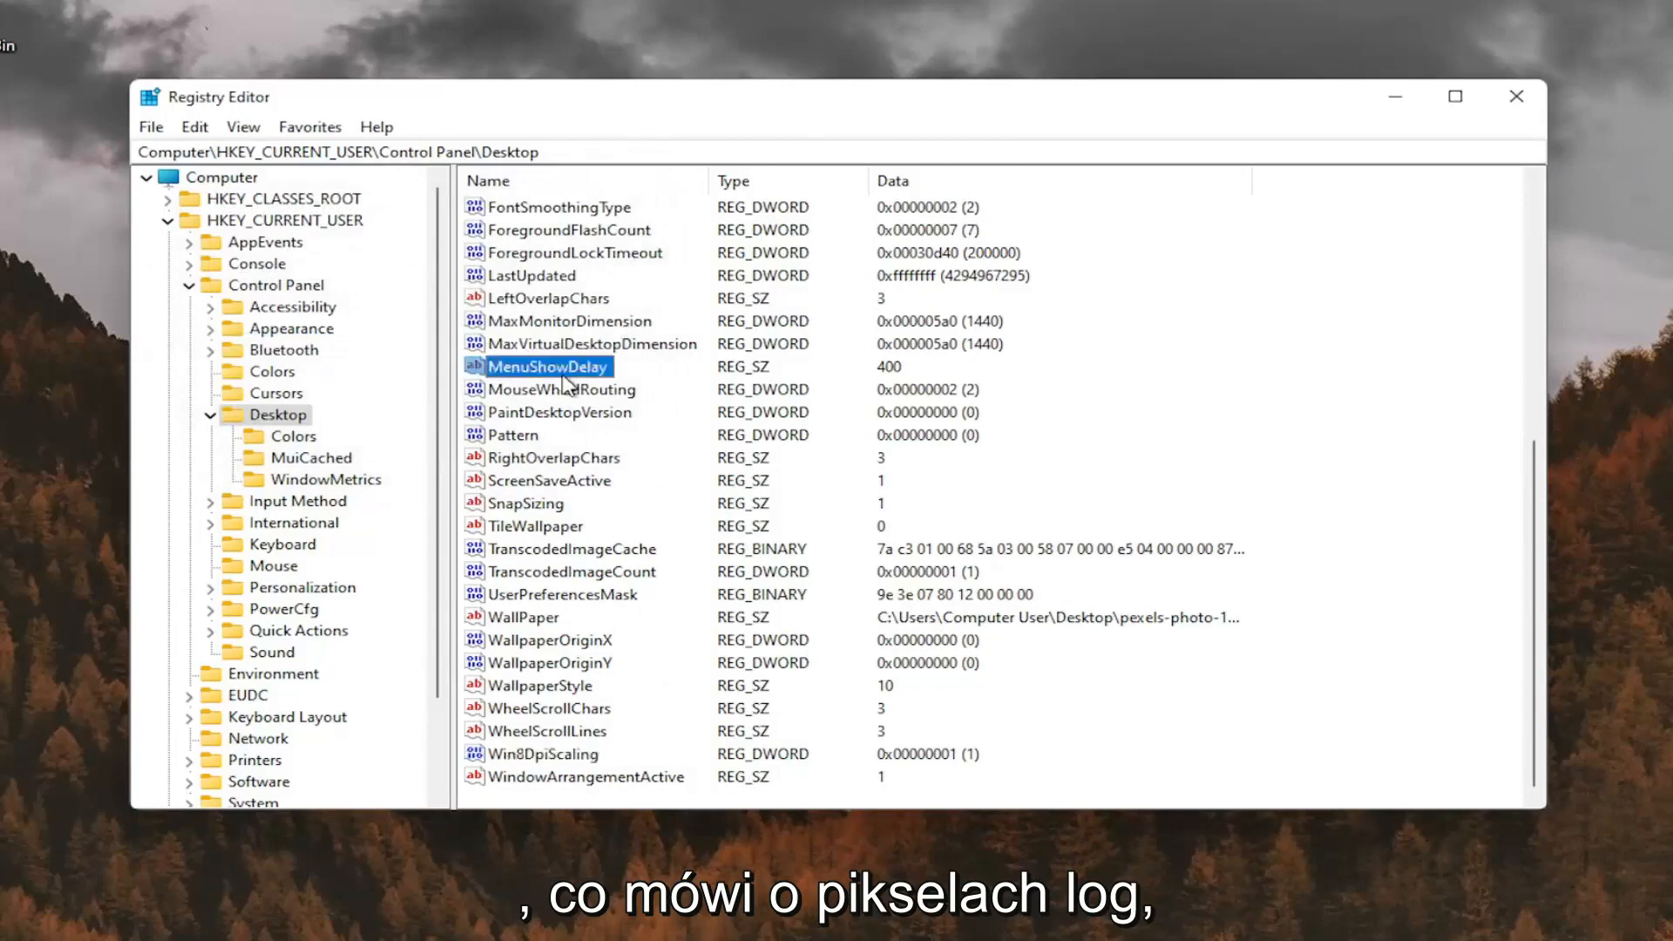
{"action": "scroll", "coordinate": [568, 379], "scroll_direction": "up", "scroll_amount": 2}
{"action": "scroll", "coordinate": [569, 379], "scroll_direction": "down", "scroll_amount": 2}
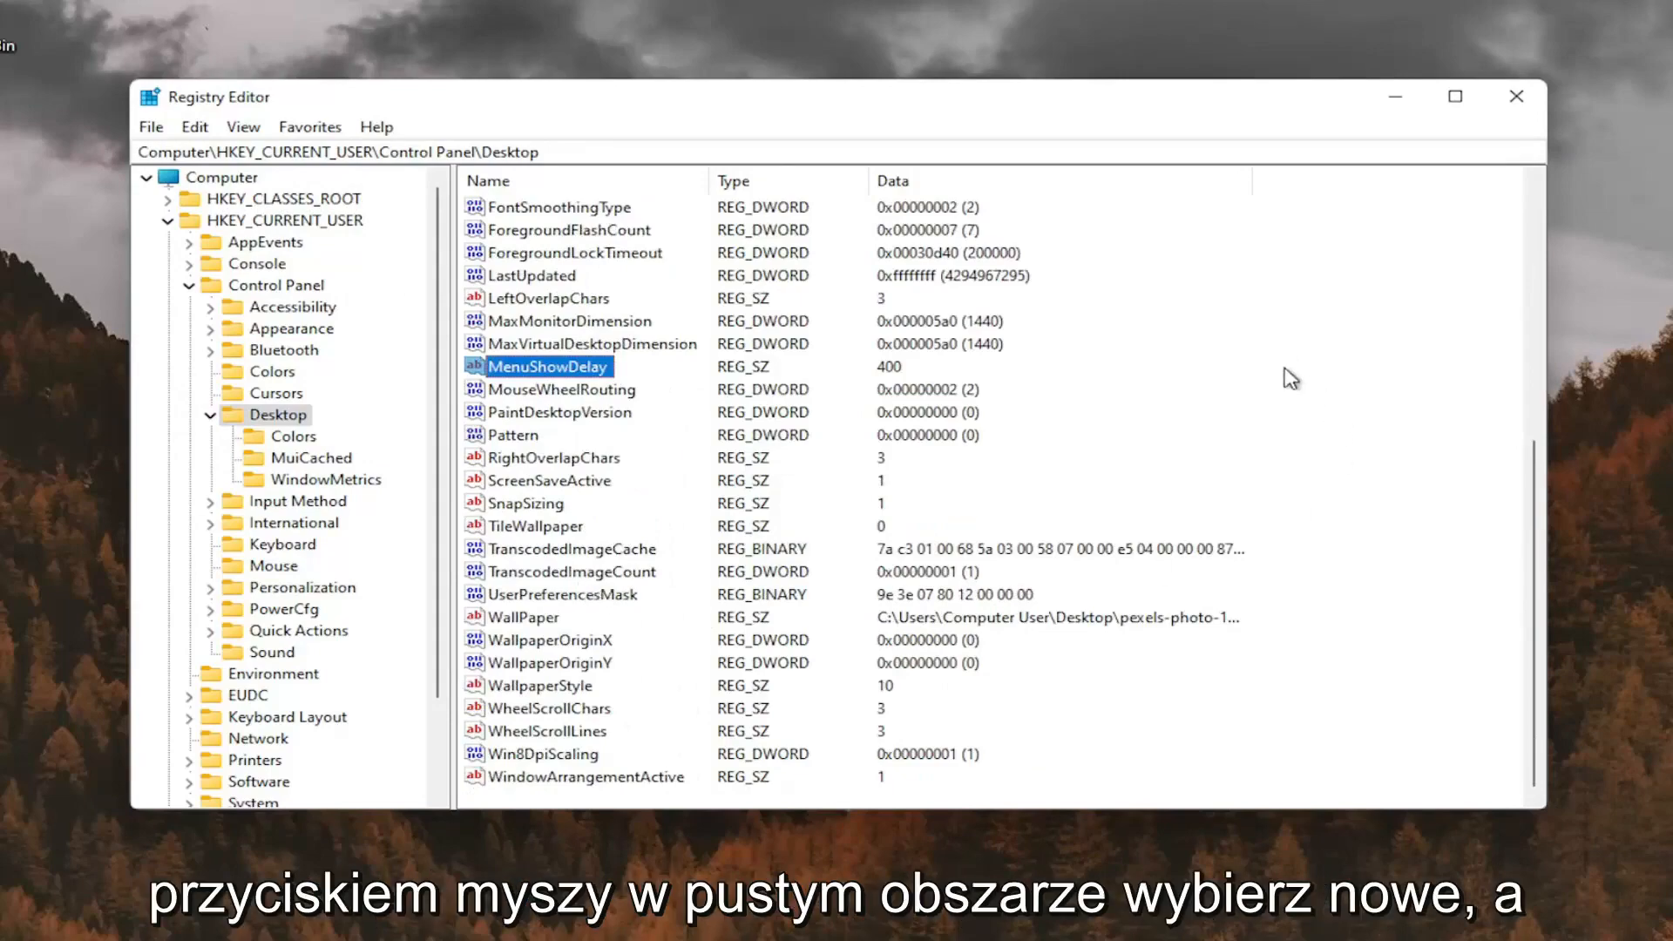
{"action": "right_click", "coordinate": [1242, 311]}
{"action": "mouse_move", "coordinate": [1307, 318]}
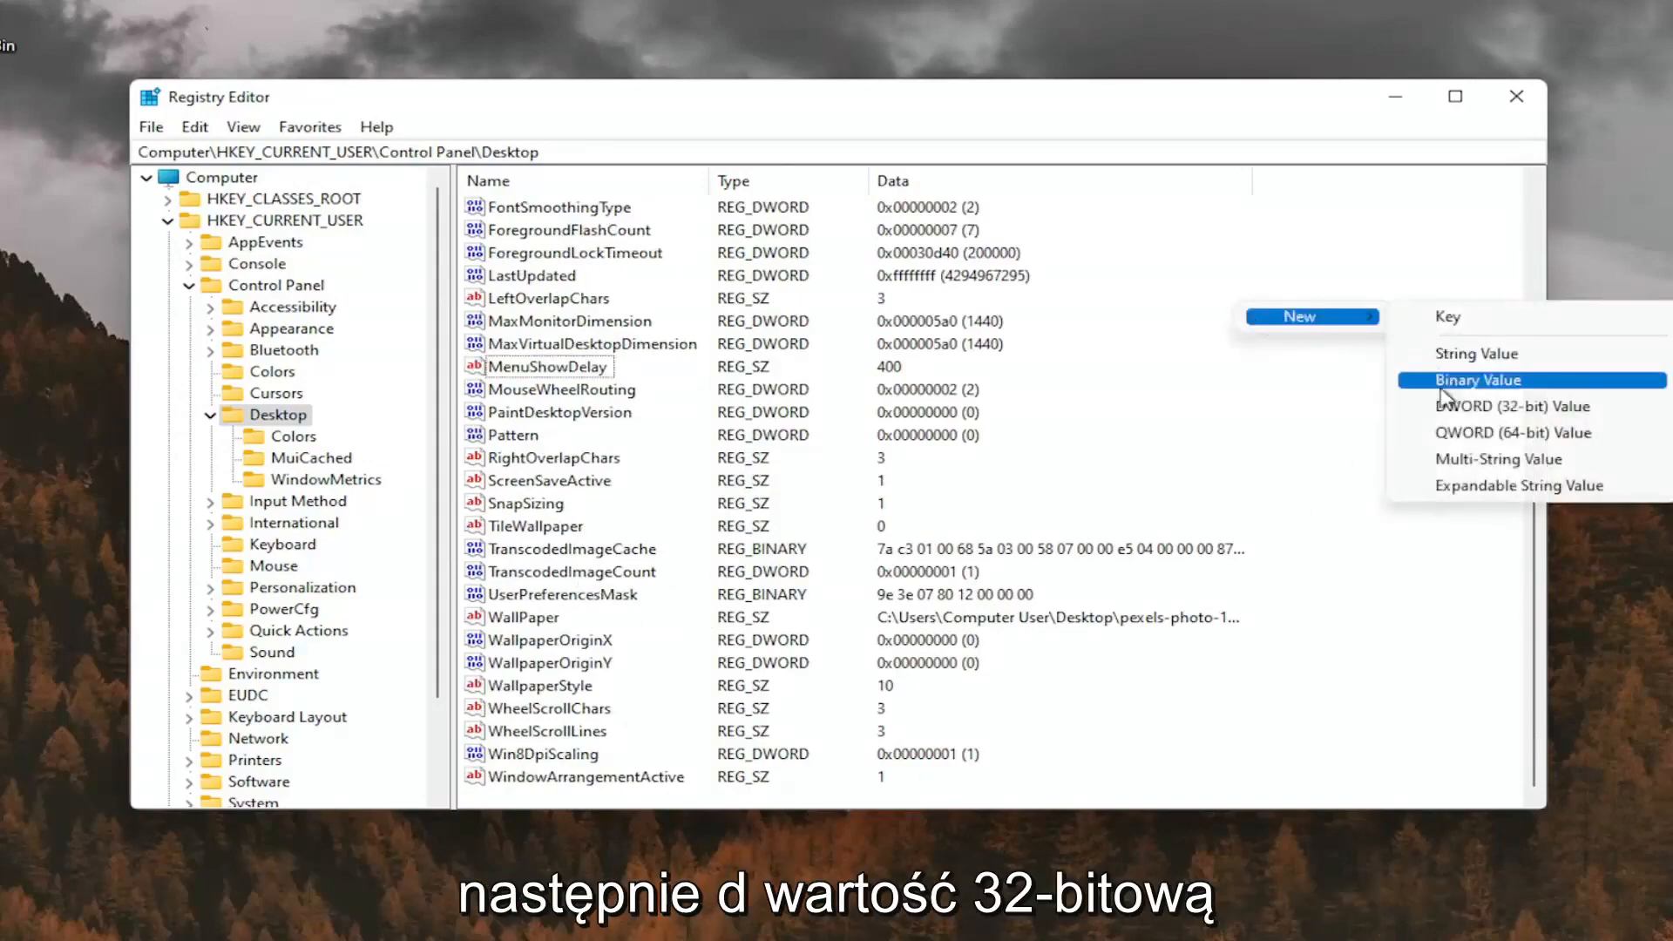
{"action": "left_click", "coordinate": [1511, 406]}
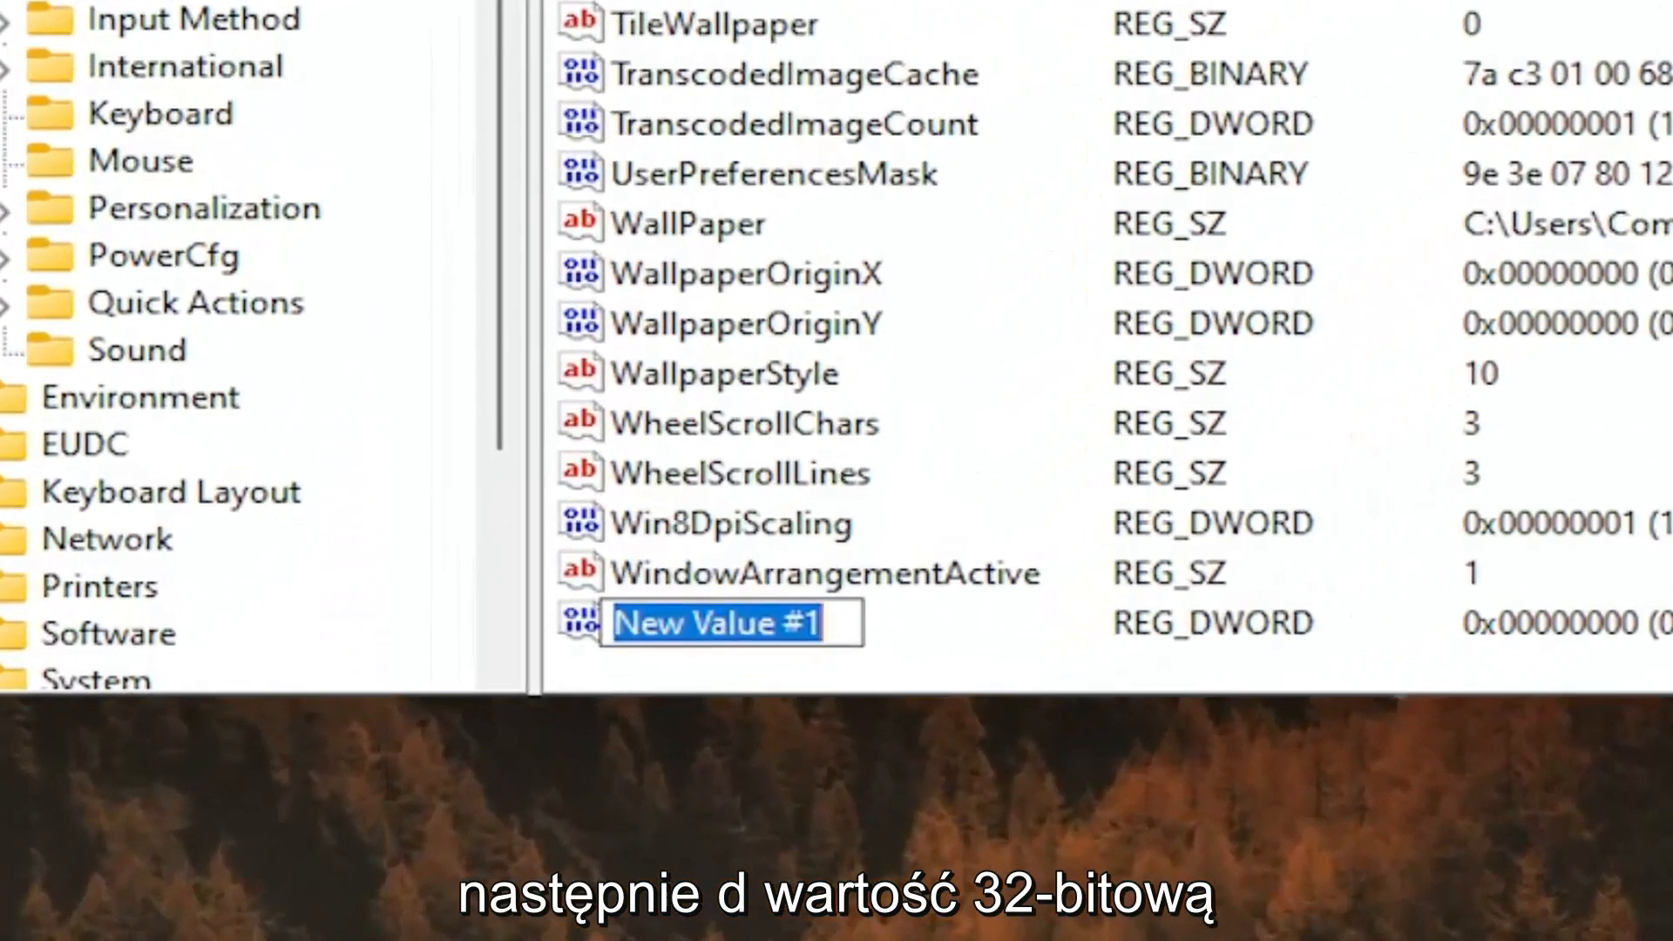
{"action": "type", "text": "Log"}
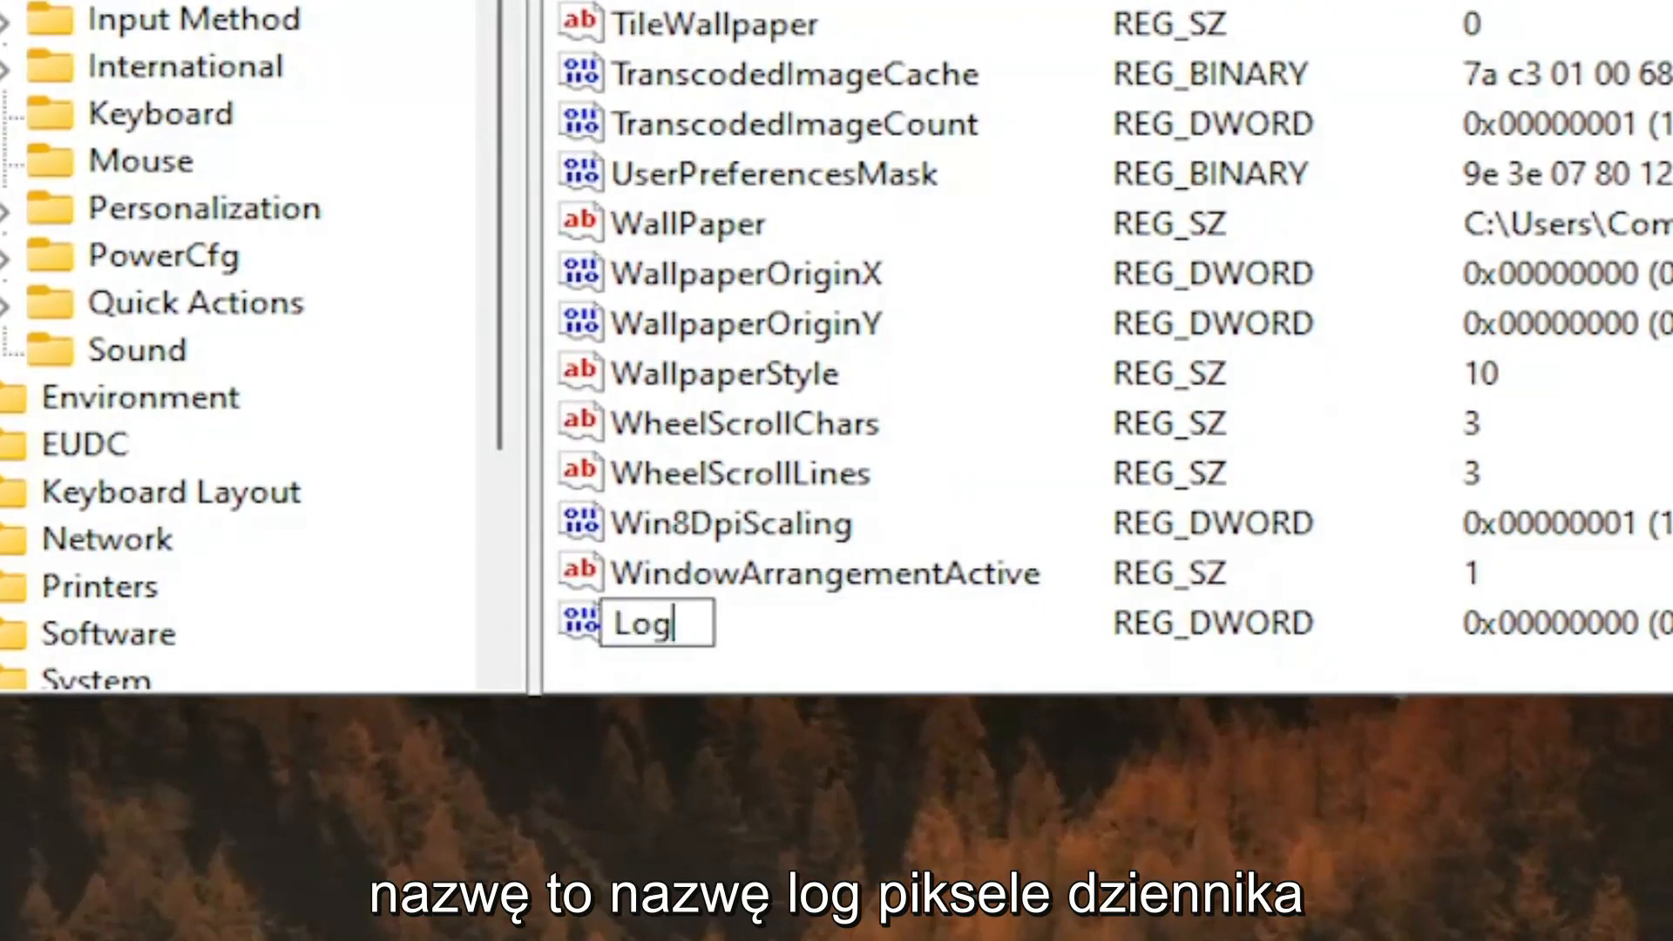
{"action": "type", "text": "Pixel"}
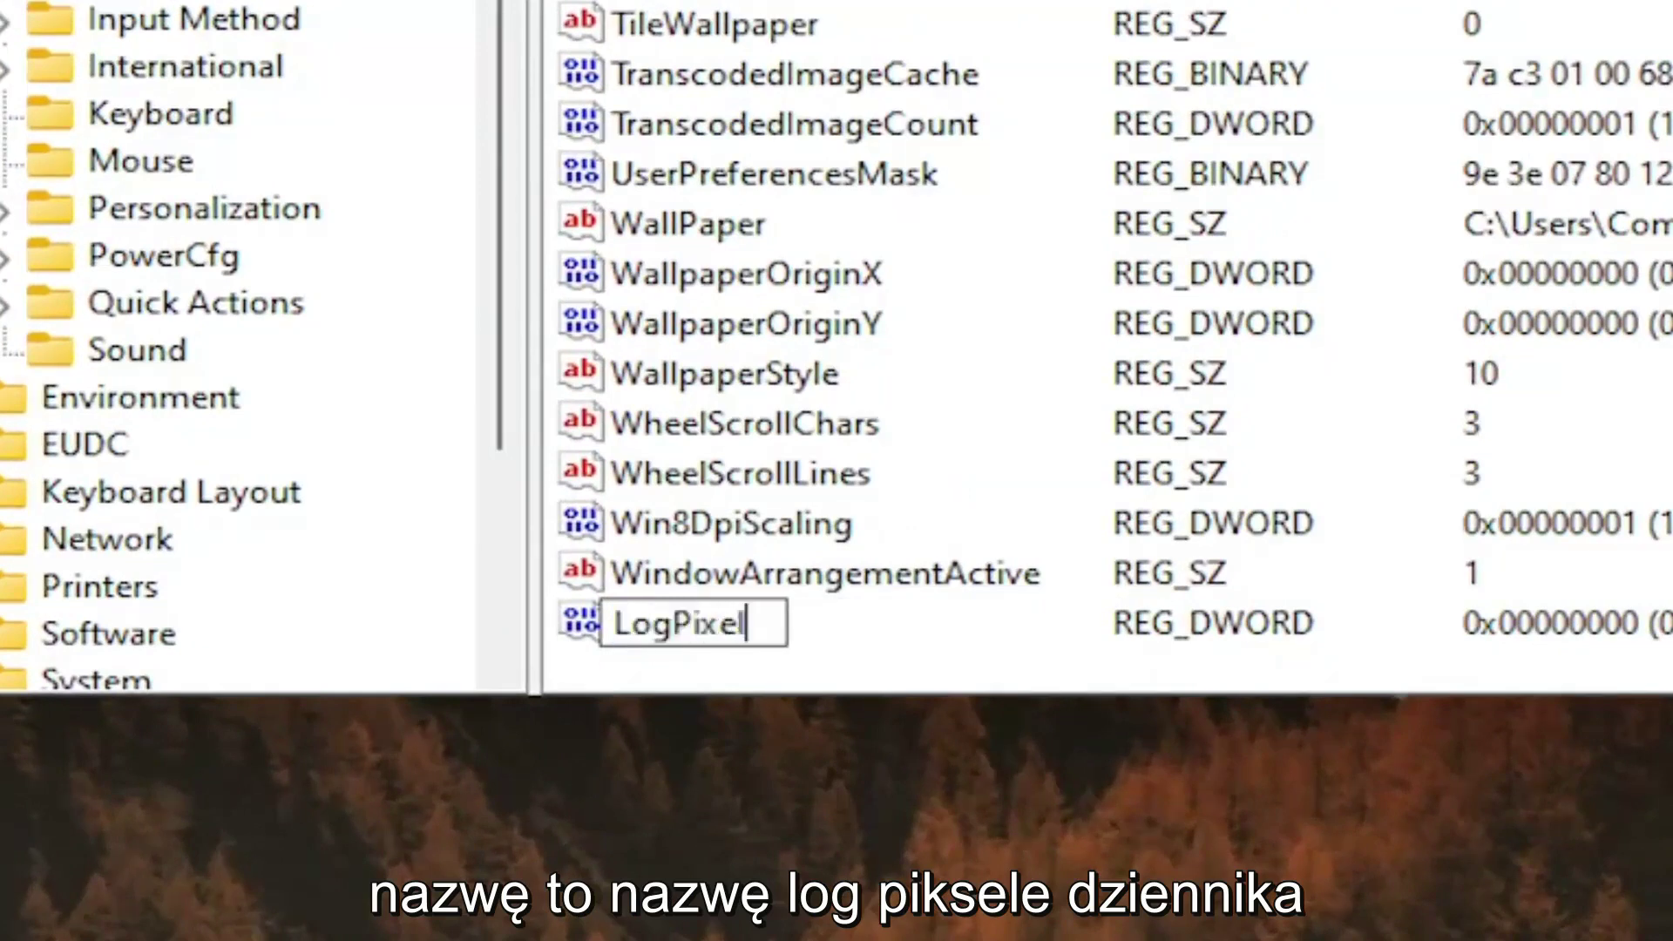
{"action": "type", "text": "s"}
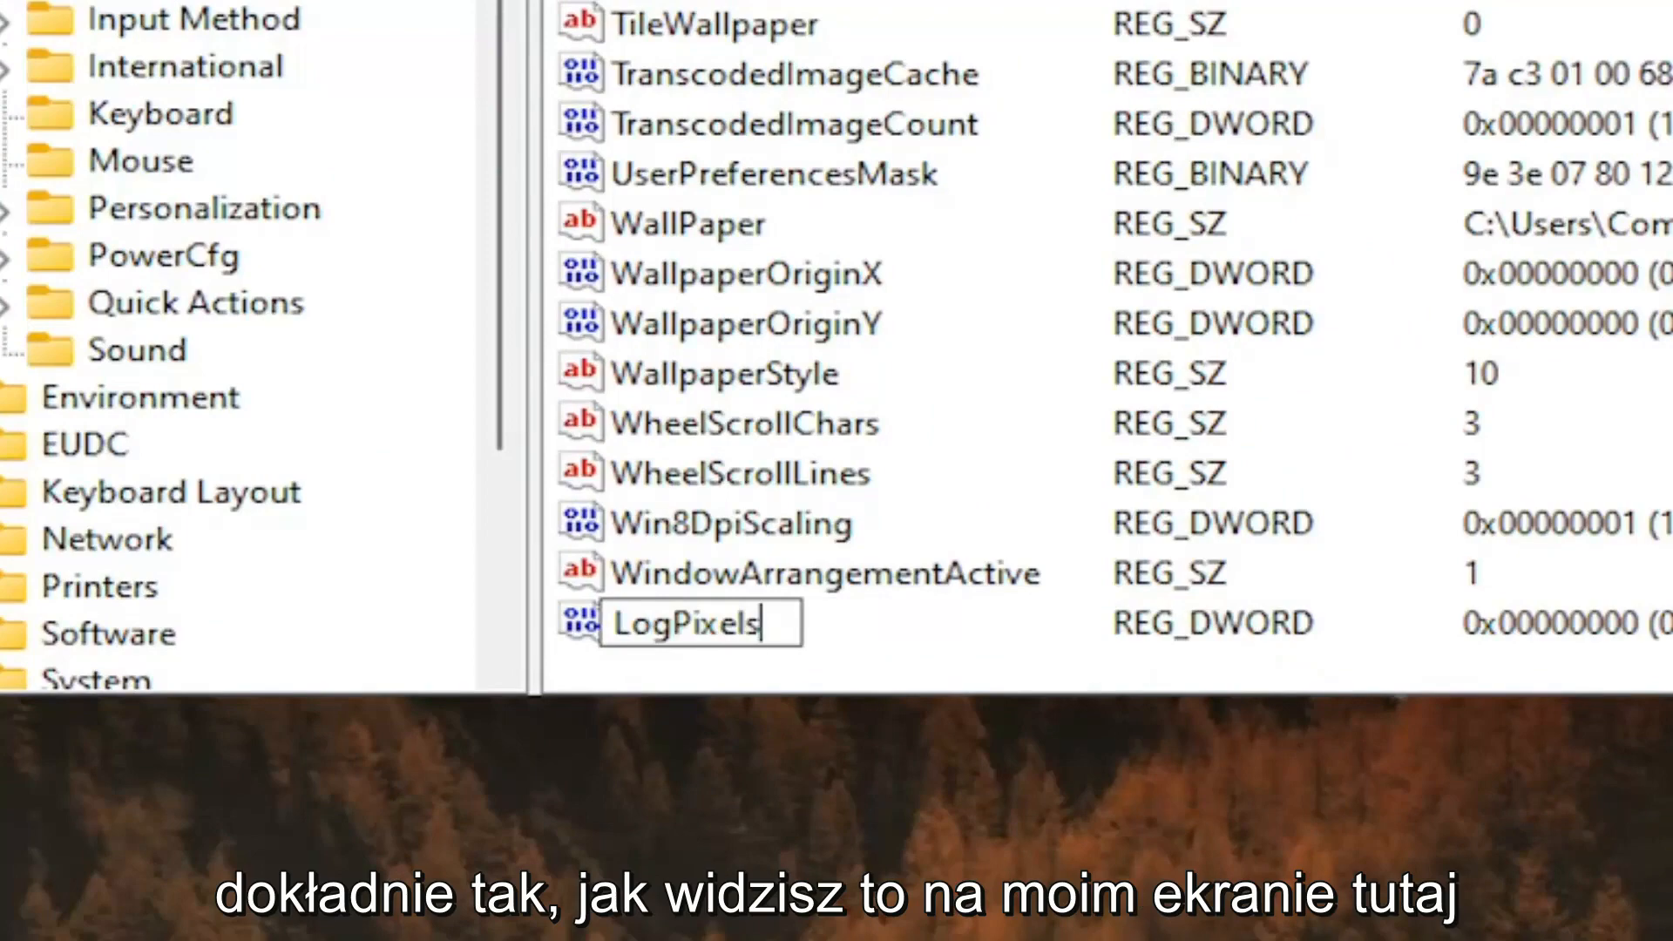
{"action": "key", "text": "Return"}
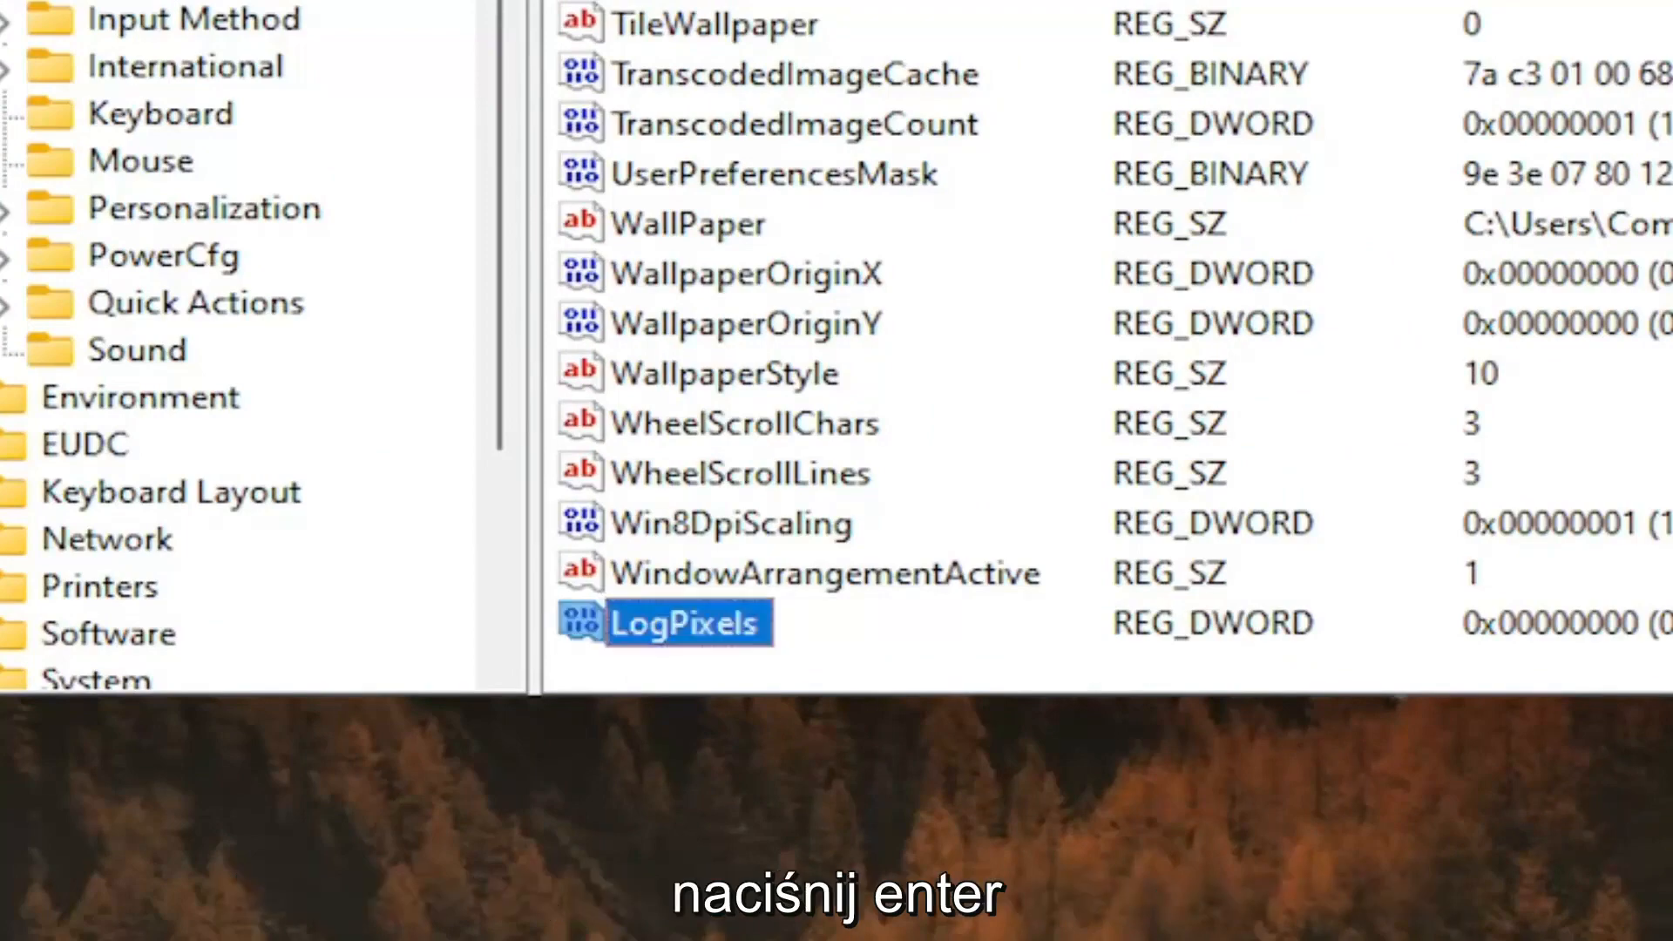
Step: Set LogPixels value data to 78 (hexadecimal) and collapse the Desktop key
{"action": "double_click", "coordinate": [732, 625]}
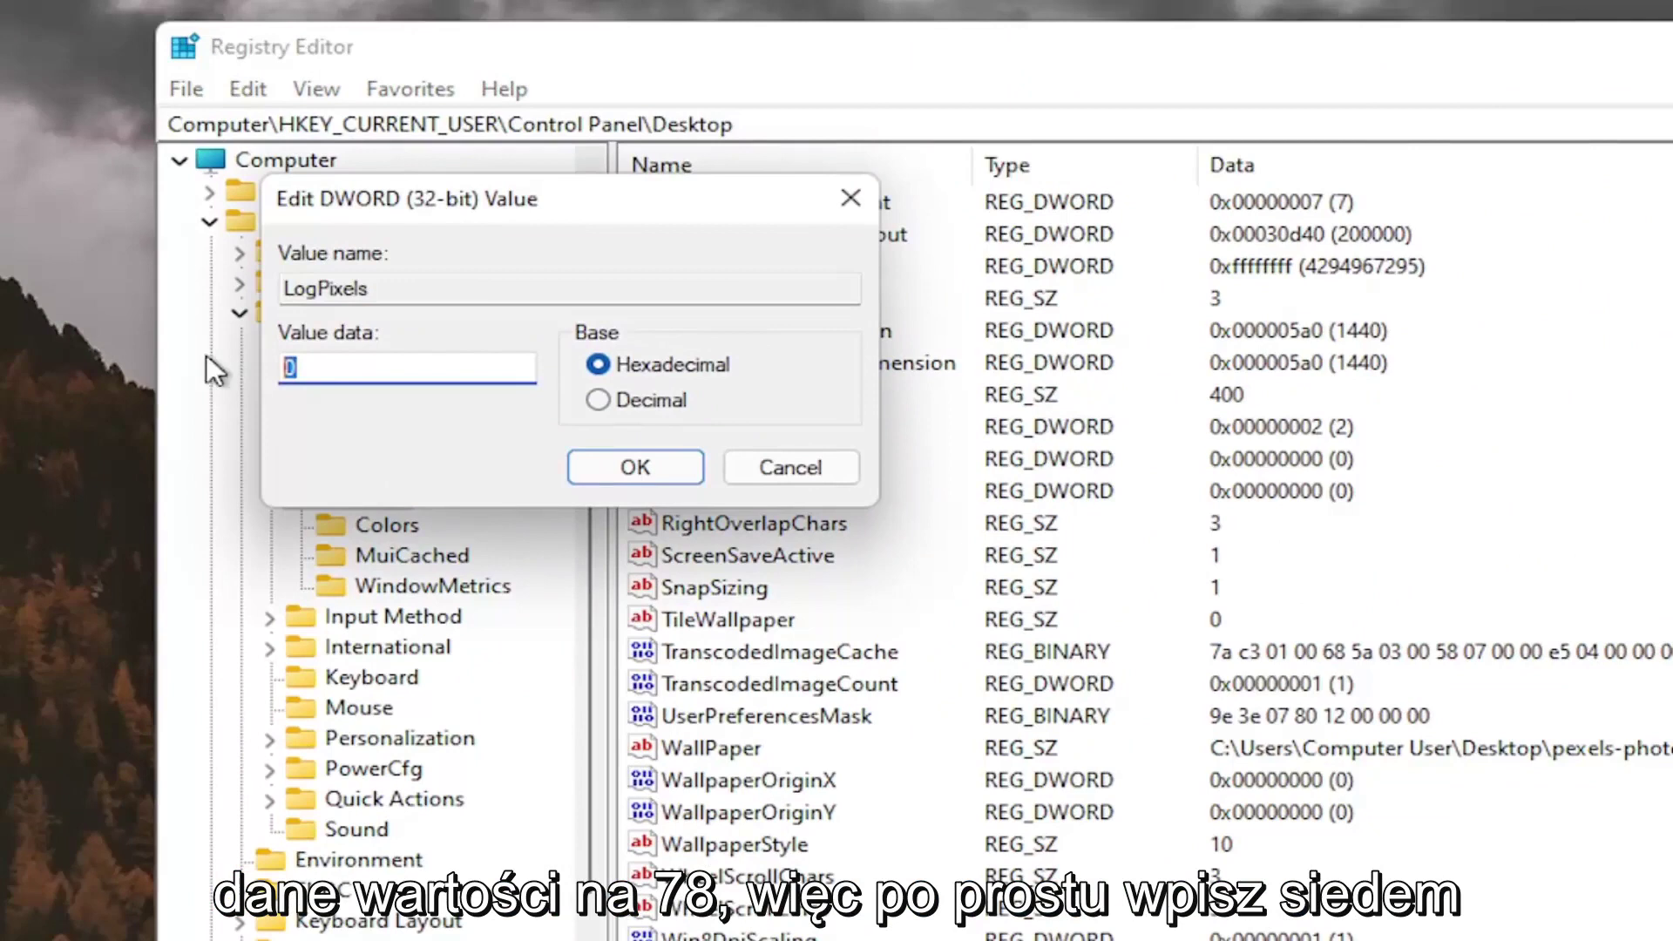
{"action": "type", "text": "78"}
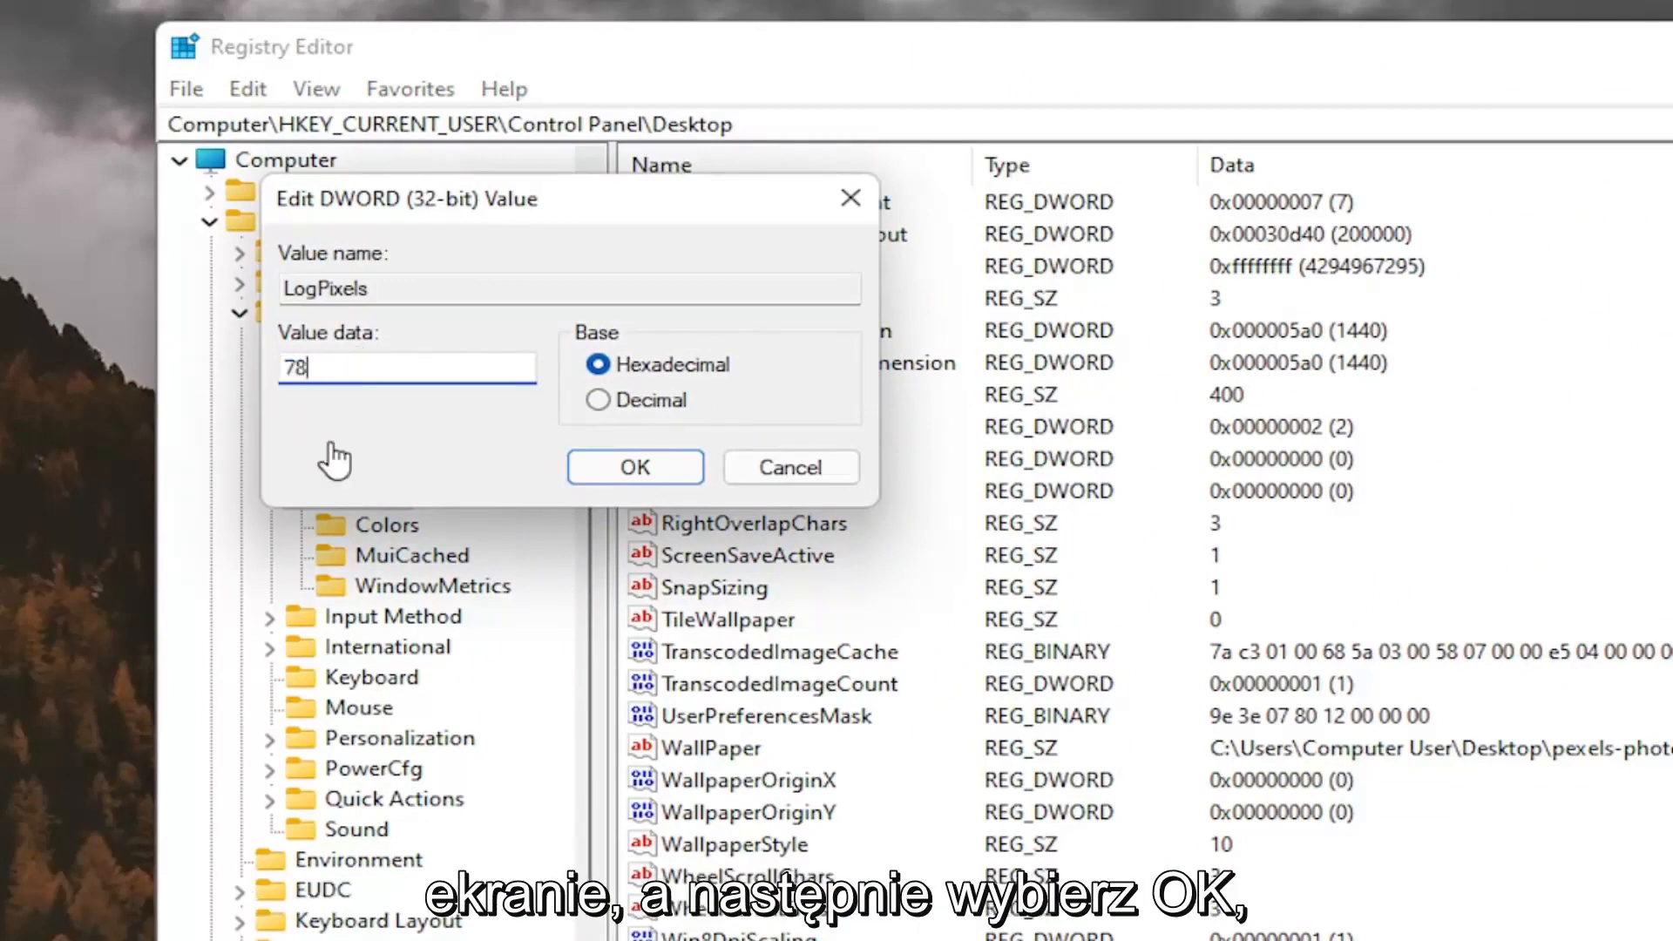
{"action": "left_click", "coordinate": [615, 467]}
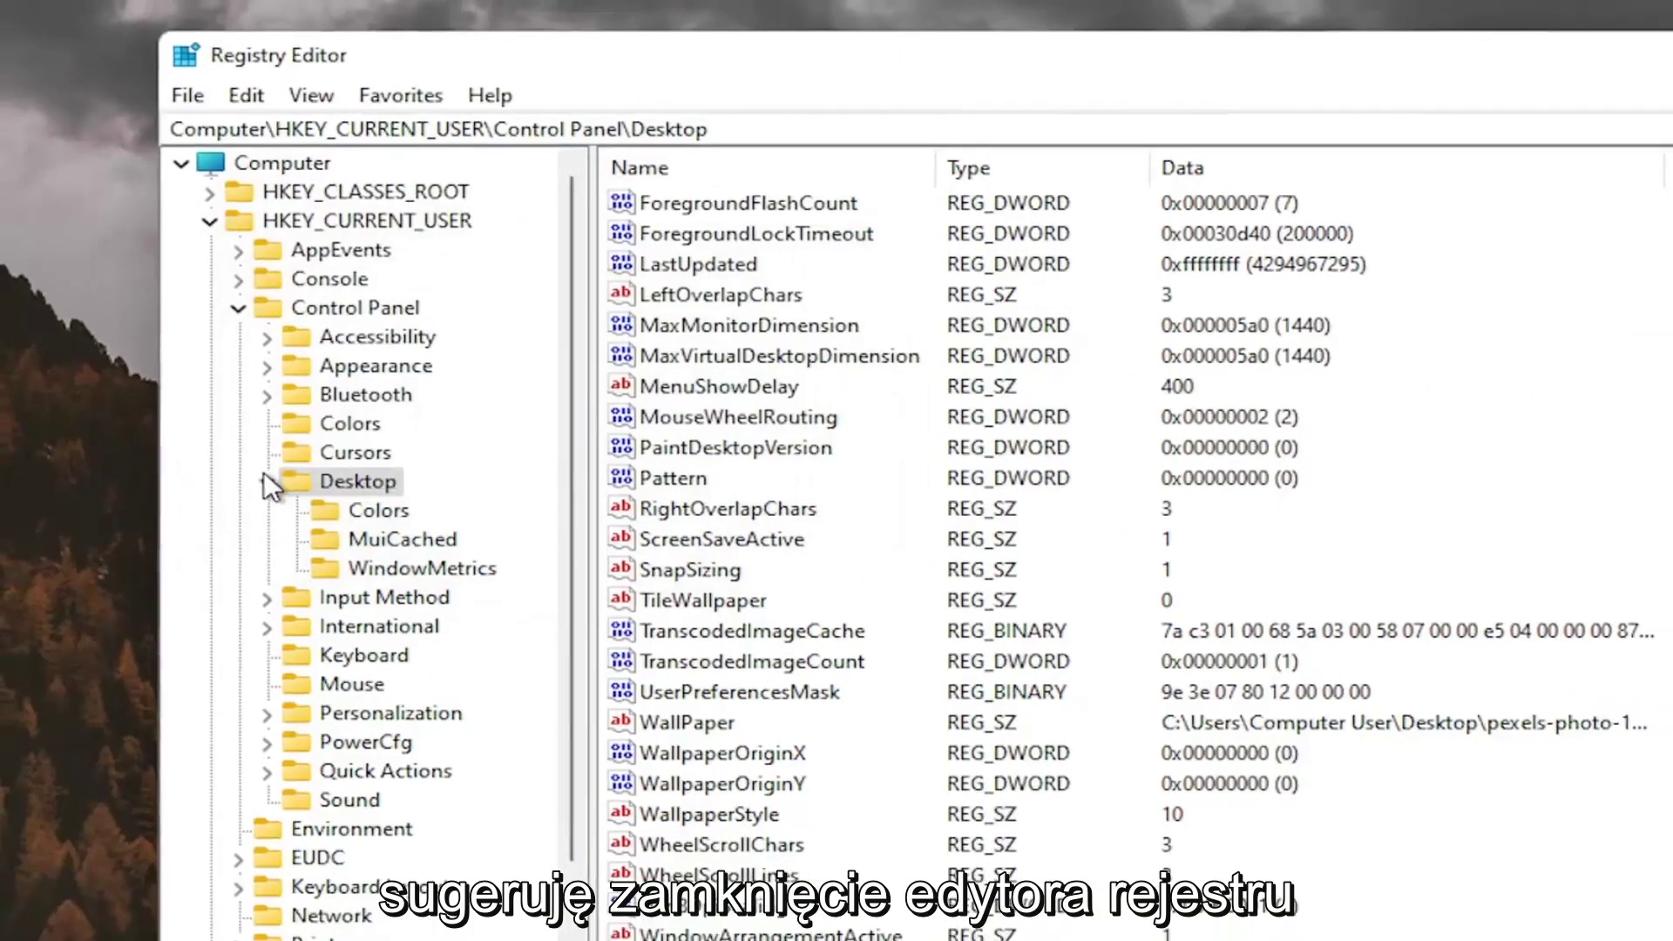
{"action": "left_click", "coordinate": [268, 494]}
Step: Fold Control Panel, HKEY_CURRENT_USER and the remaining tree, then close Registry Editor
{"action": "left_click", "coordinate": [236, 298]}
{"action": "left_click", "coordinate": [209, 220]}
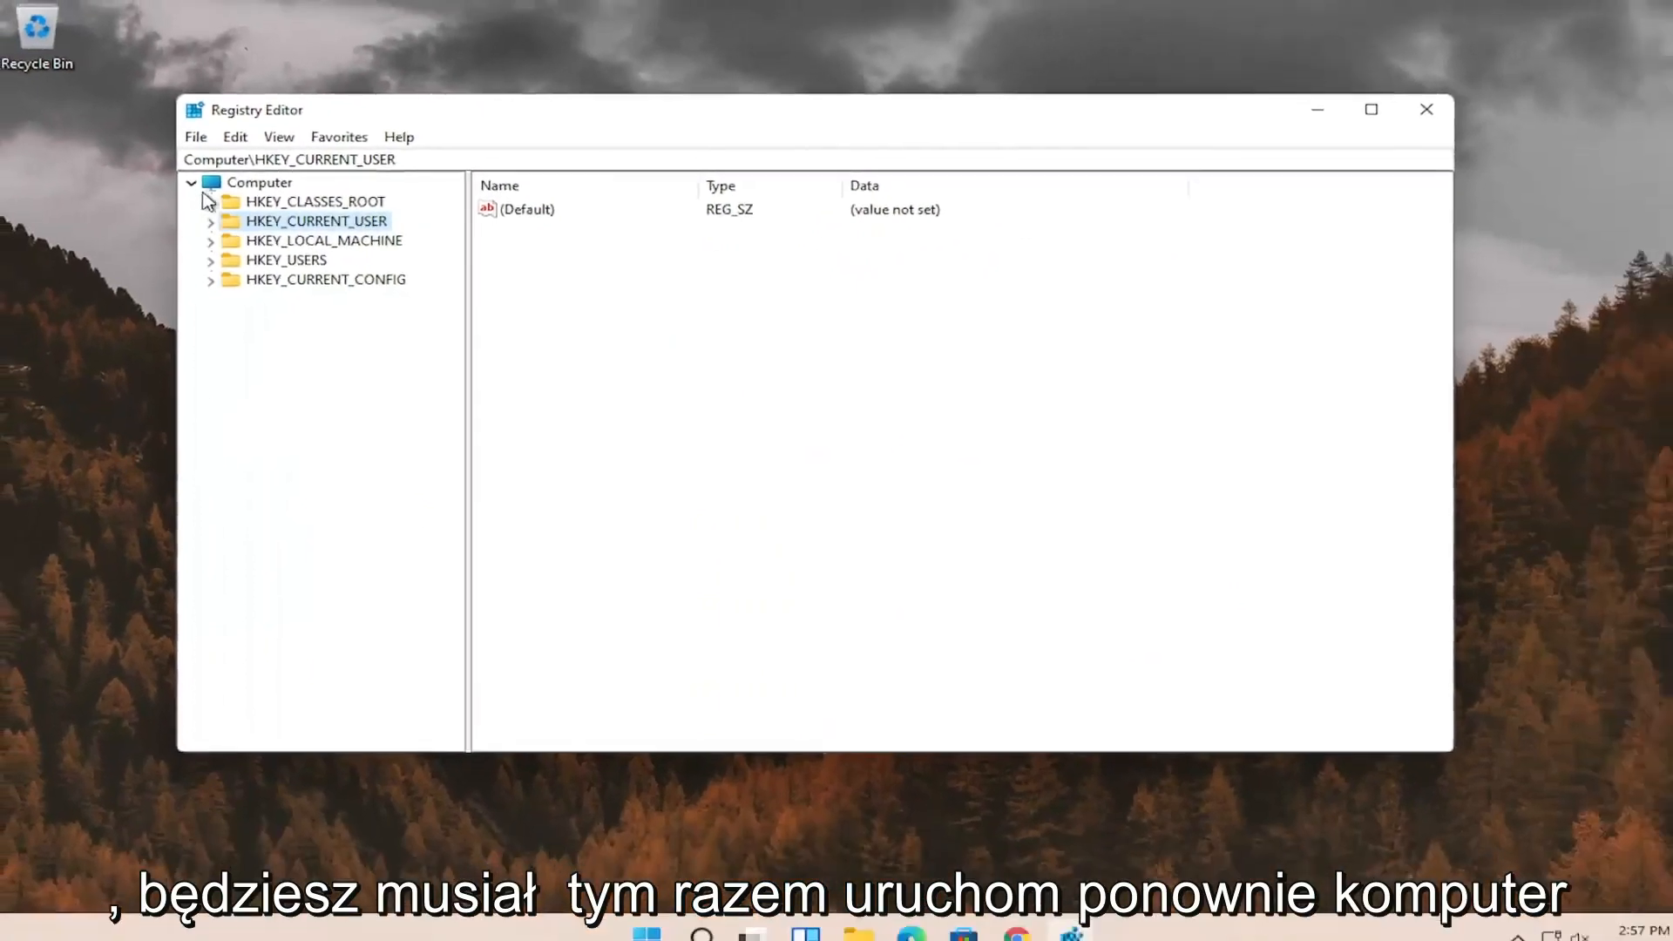
{"action": "left_click", "coordinate": [187, 169]}
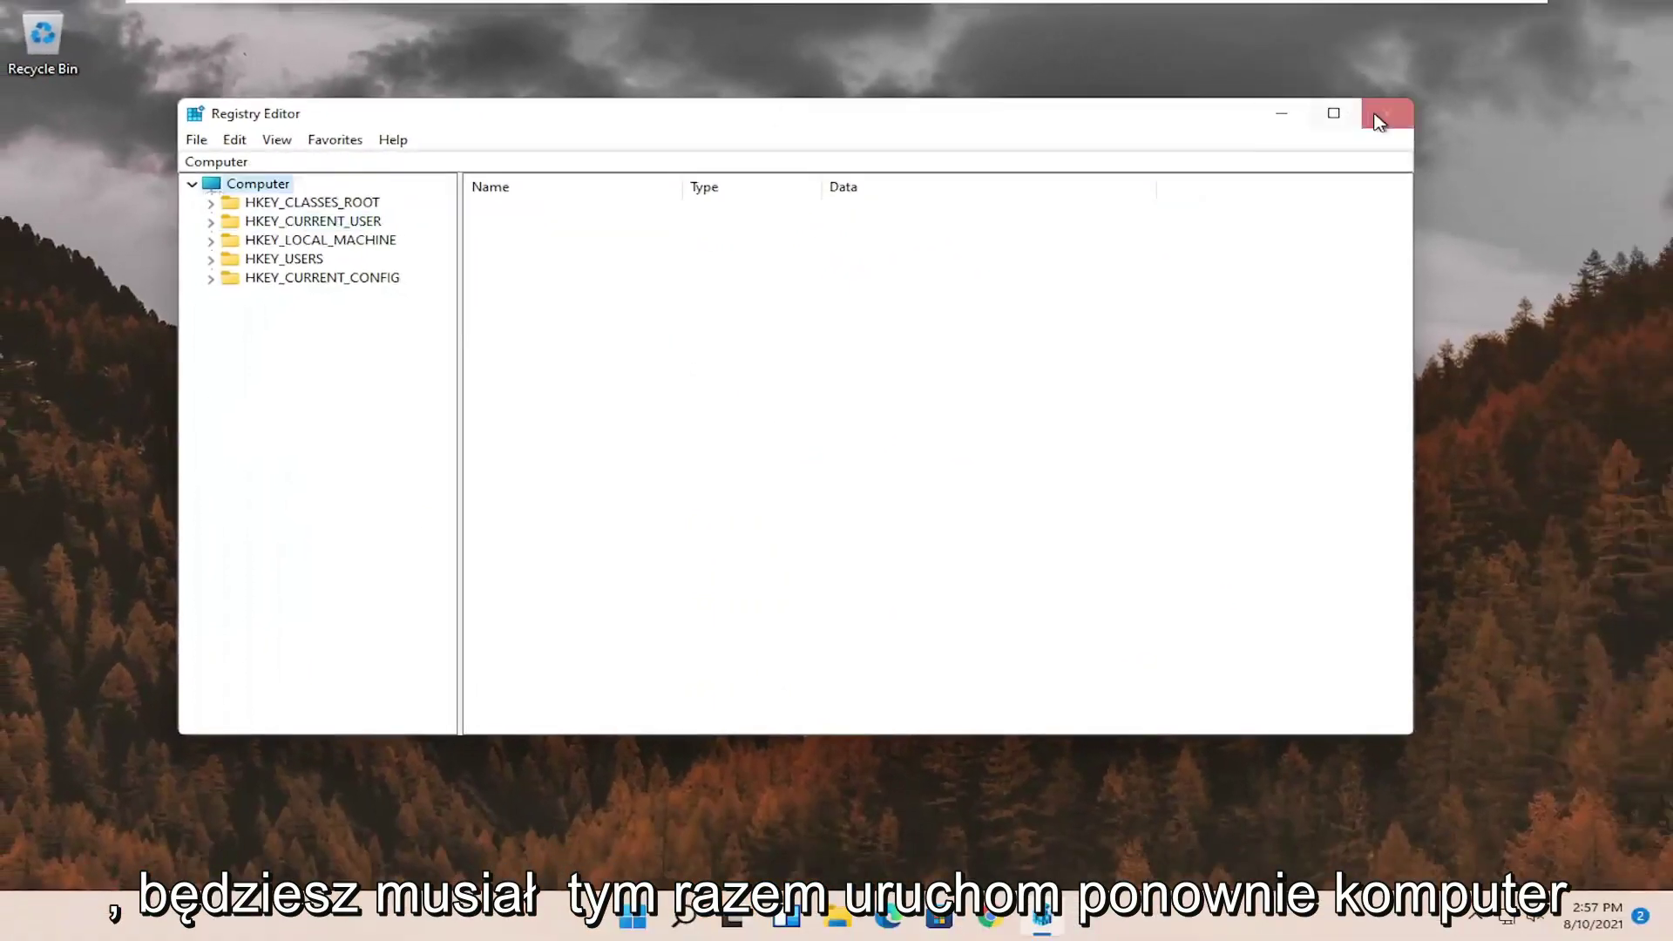
{"action": "left_click", "coordinate": [1377, 121]}
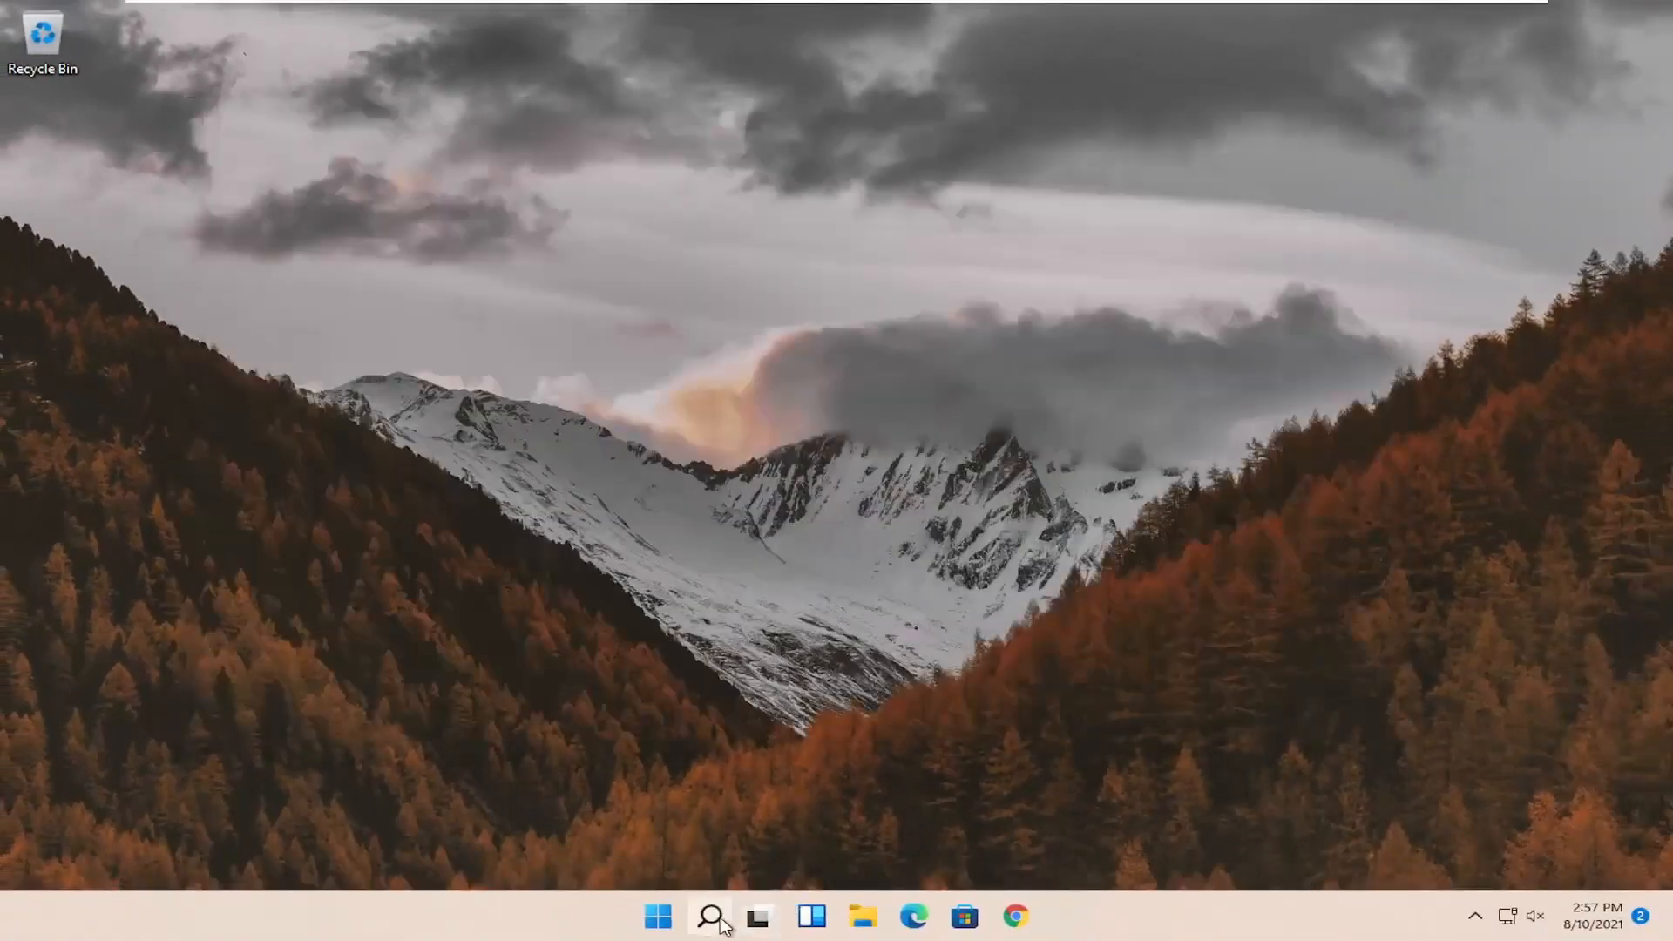
Step: Restart the computer from the Start button's power-user menu
{"action": "right_click", "coordinate": [658, 916]}
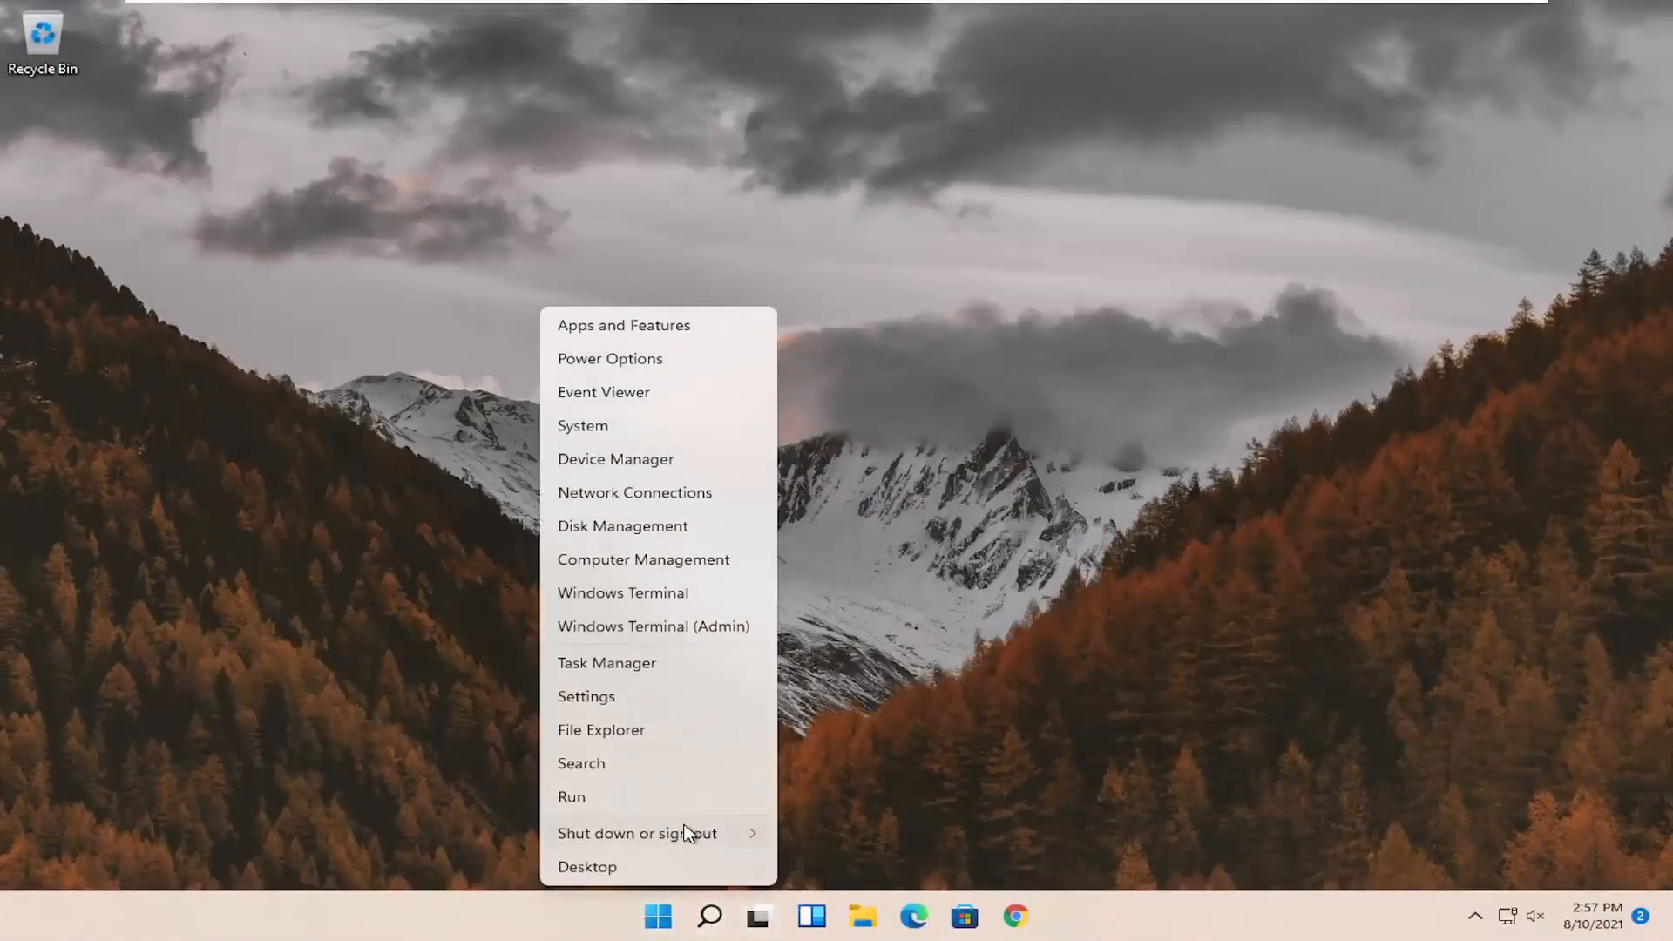
{"action": "mouse_move", "coordinate": [653, 832]}
{"action": "left_click", "coordinate": [816, 871]}
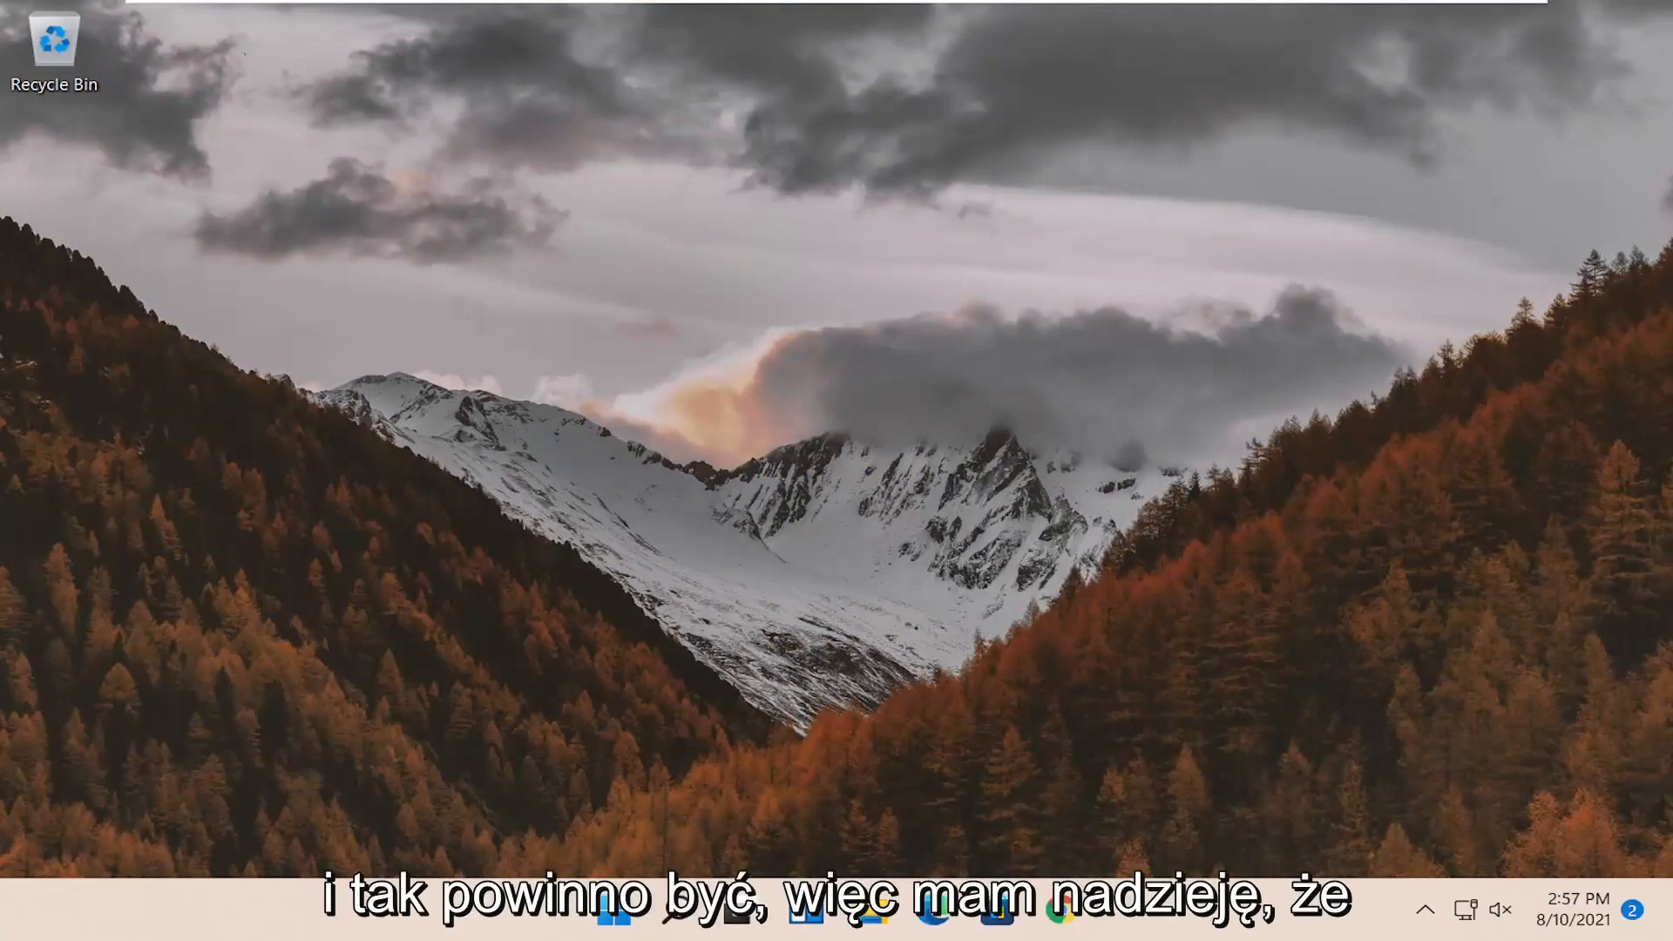
{"action": "left_click_drag", "start_coordinate": [1034, 738], "coordinate": [779, 823]}
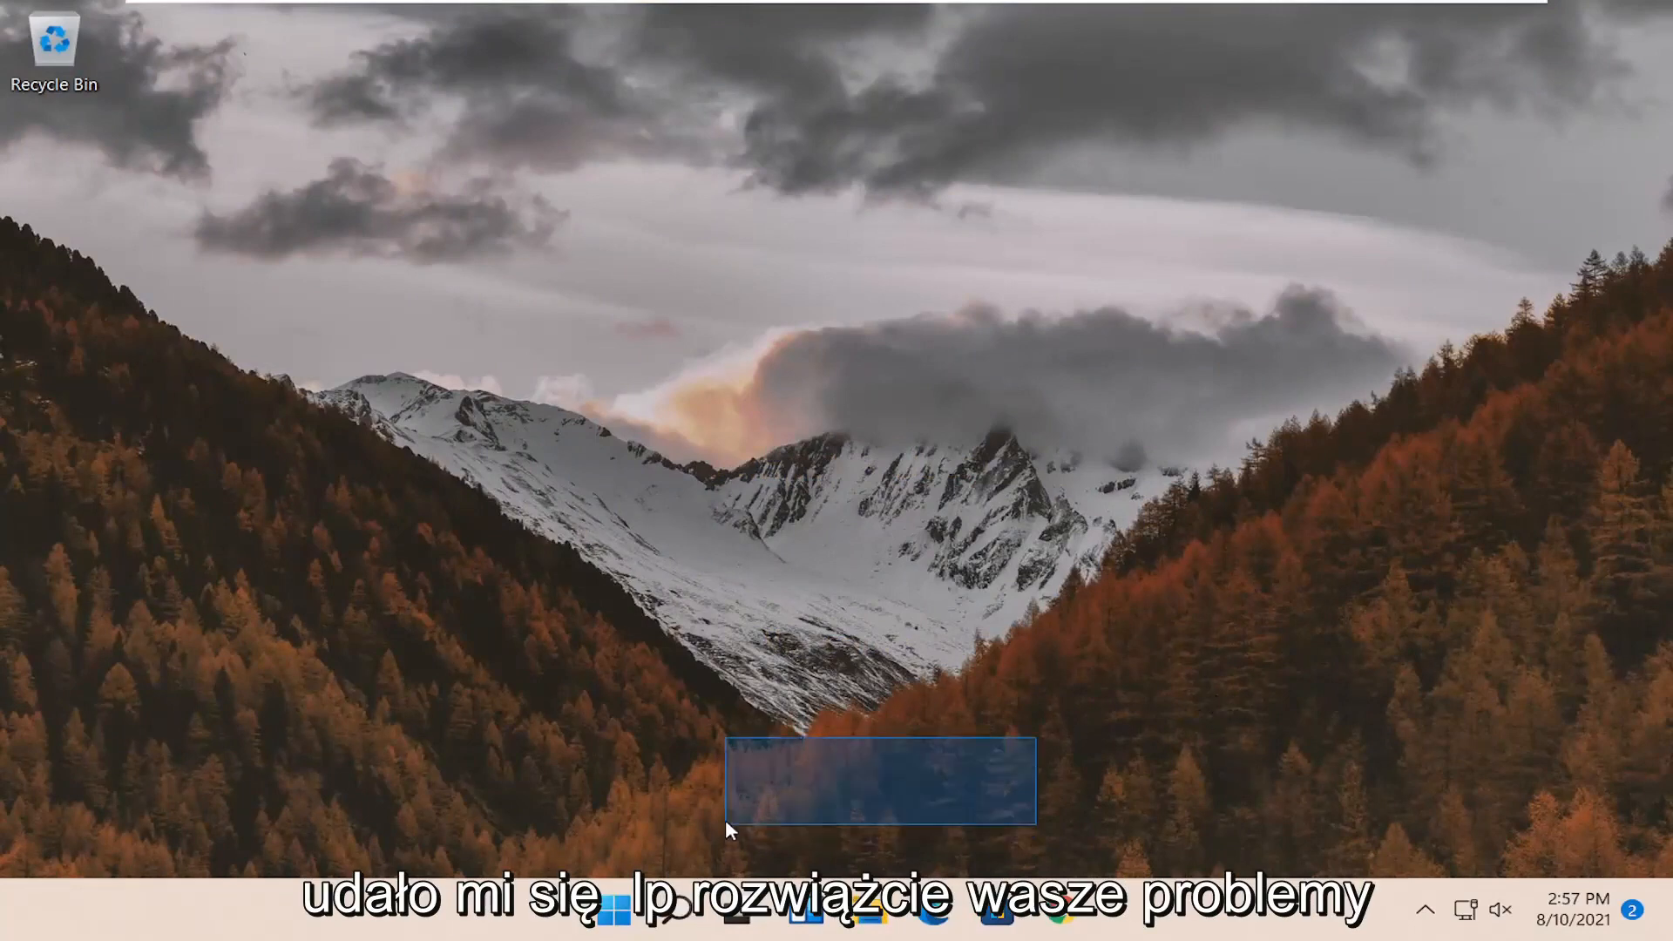